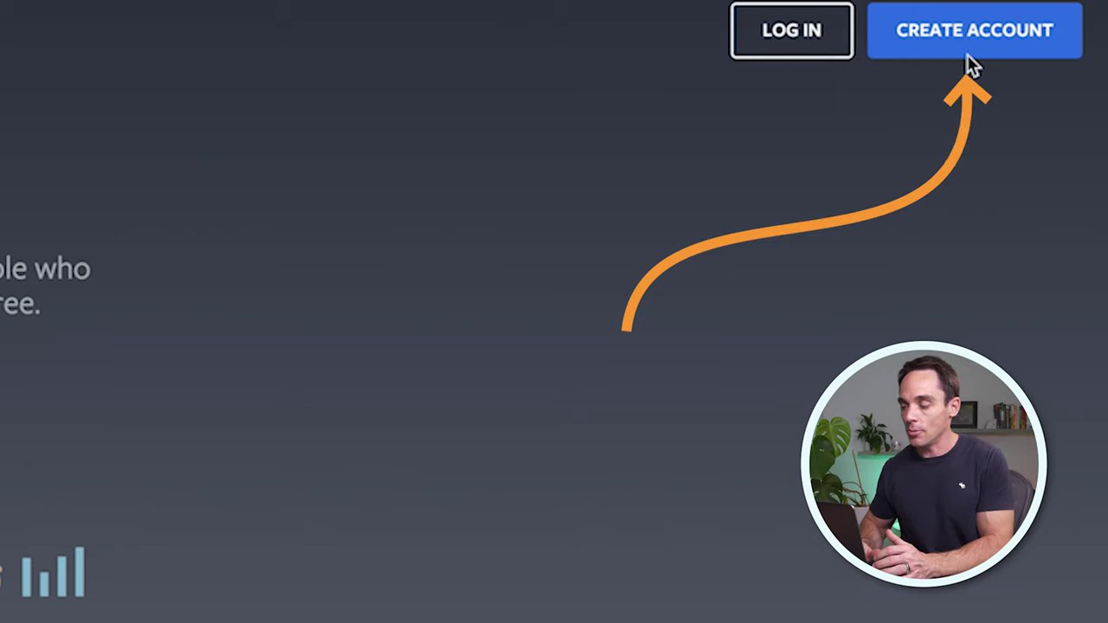
Step: Log in to Meta Business Manager and open the form to create a new business account
left_click(974, 51)
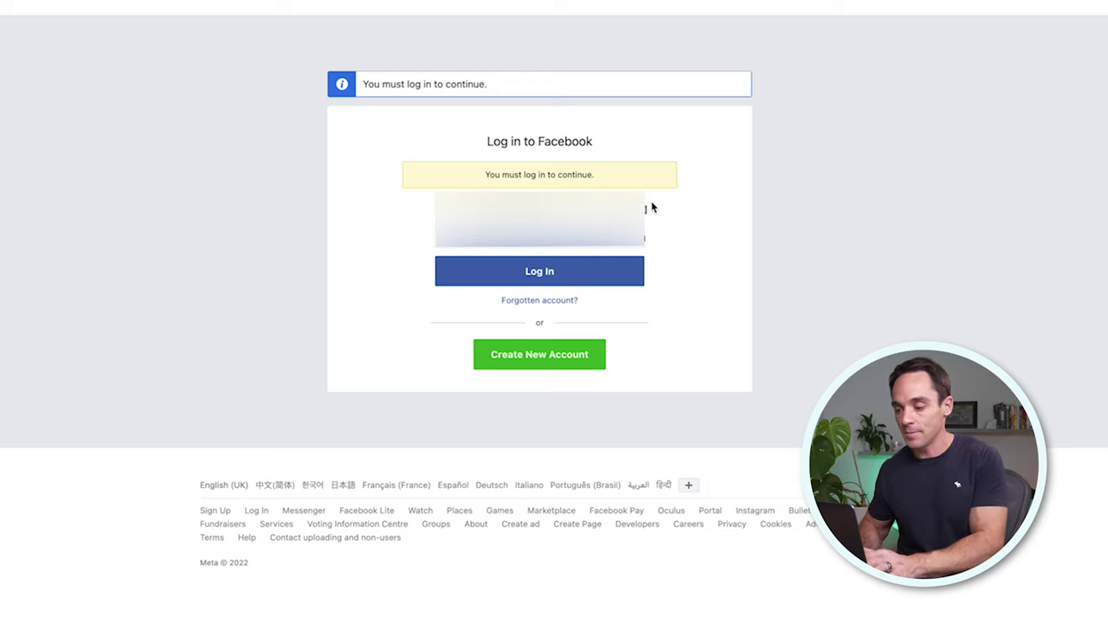
left_click(545, 270)
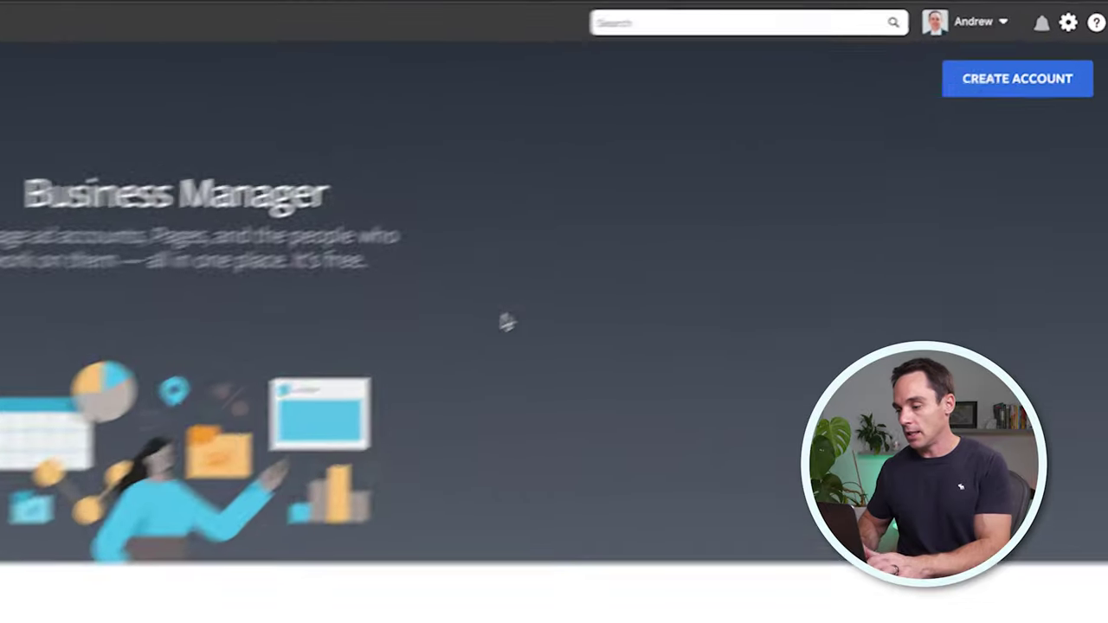
left_click(968, 101)
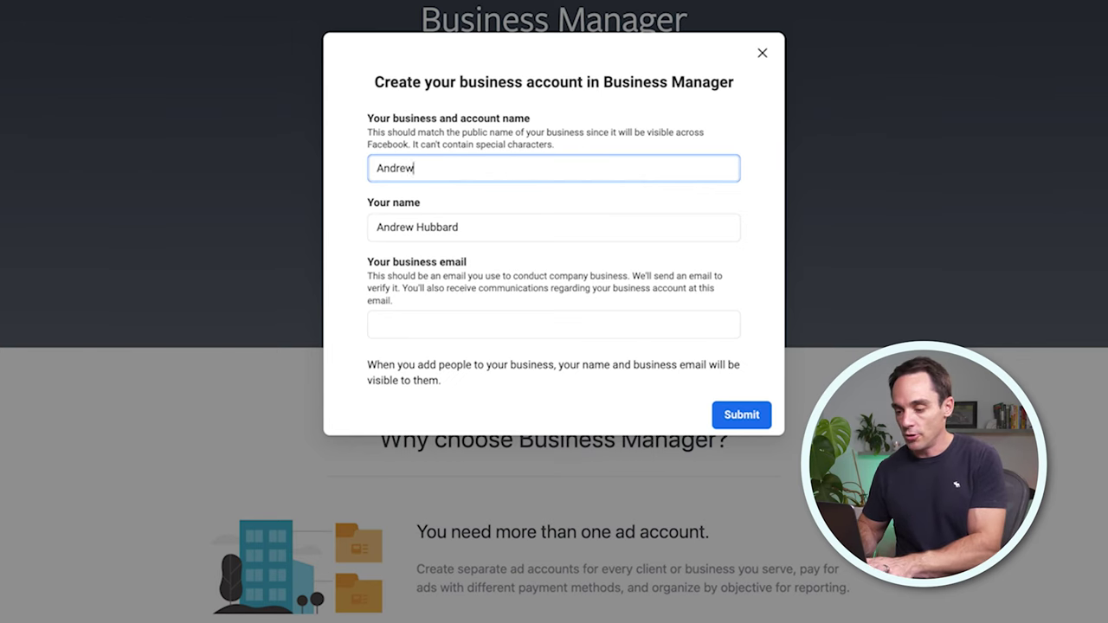
Step: Fill in your own name and the business email address in the account form
left_click(548, 225)
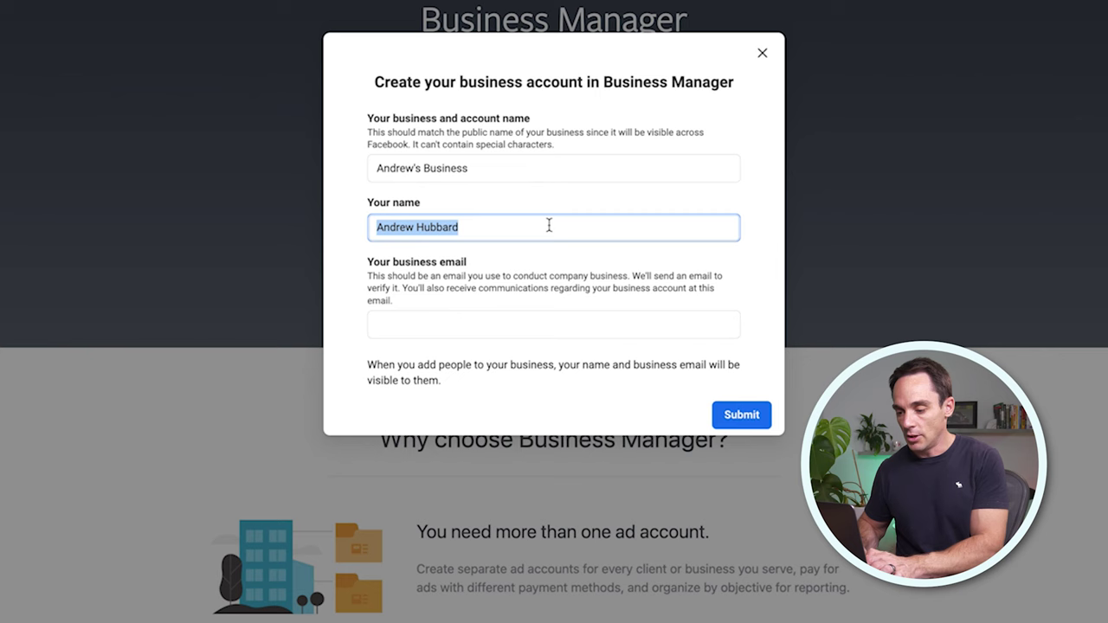
left_click(507, 325)
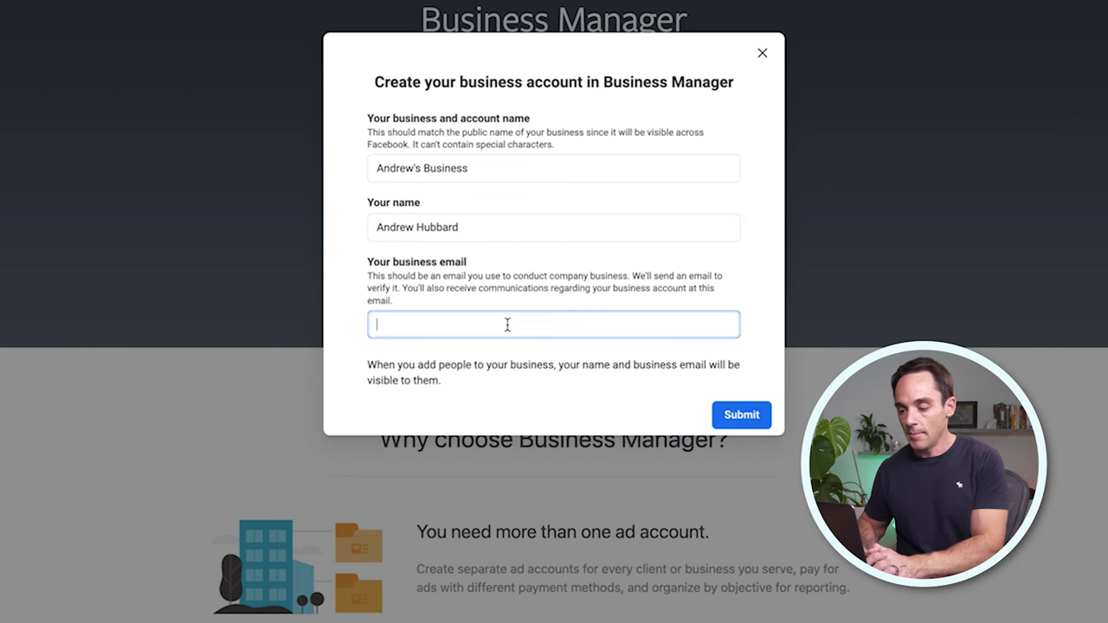
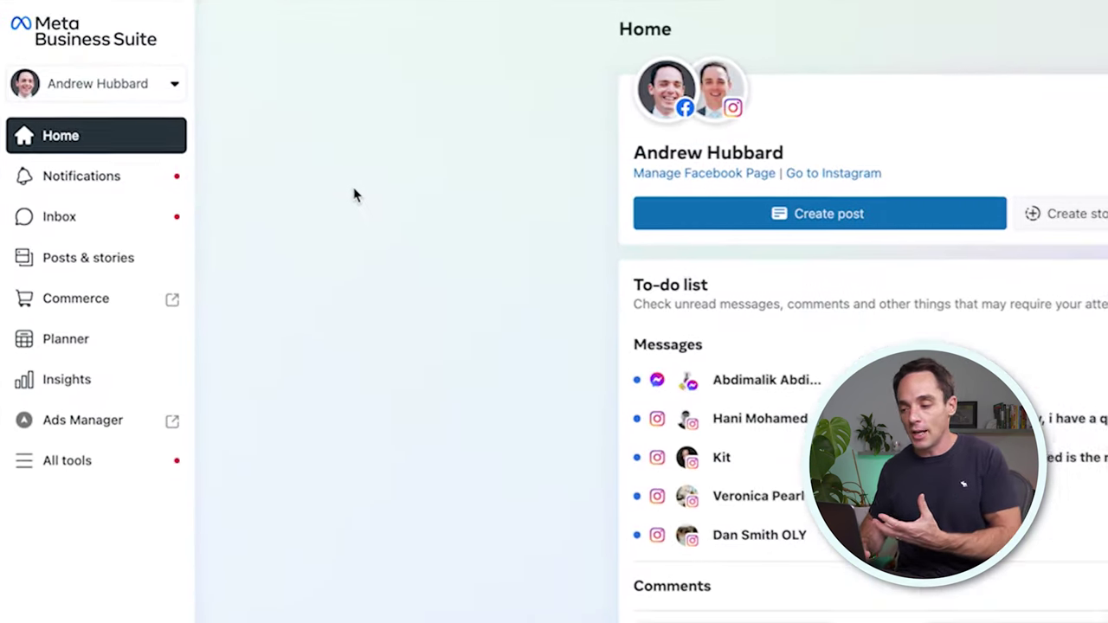
Step: Review the Notifications panel, then switch to the Messenger and Instagram Inbox
left_click(125, 186)
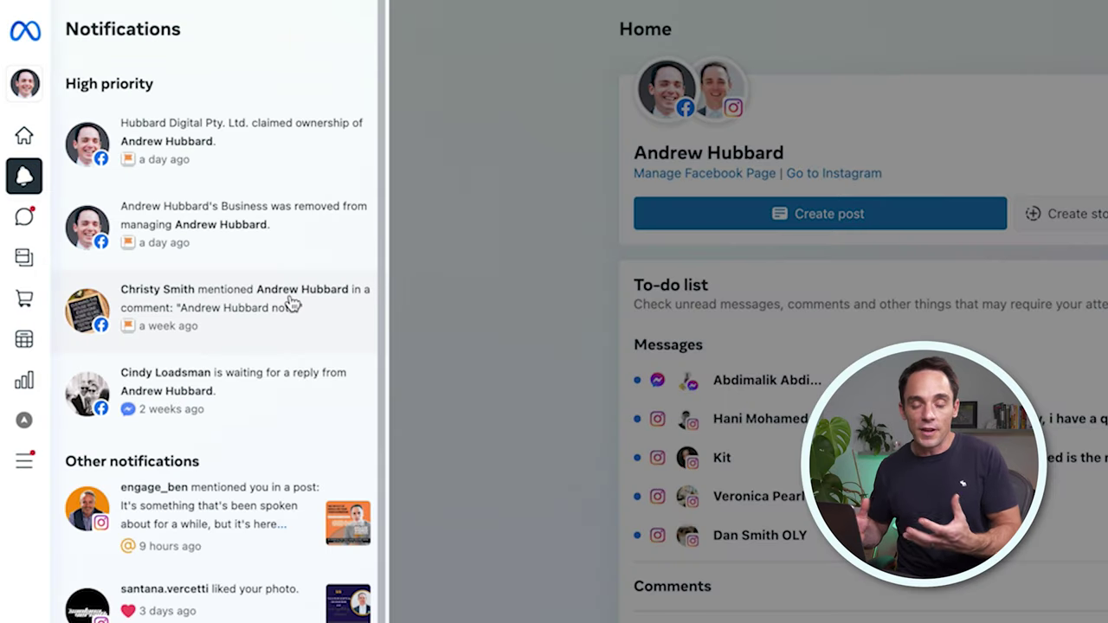
left_click(29, 222)
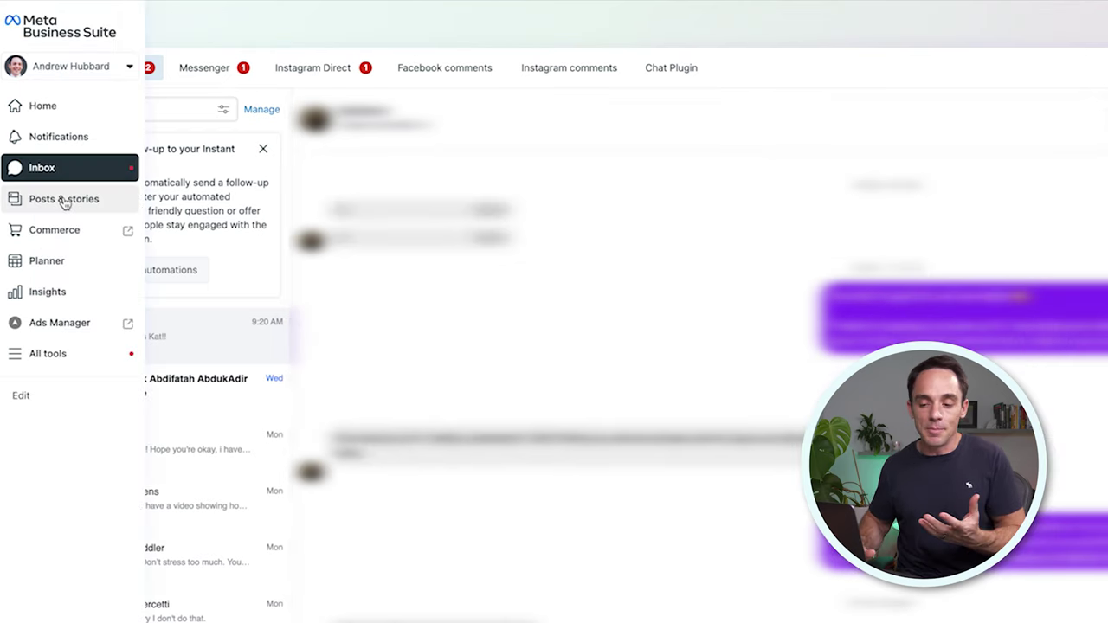
Step: Browse the Posts & stories list, then open the Planner calendar for June 2022
left_click(63, 200)
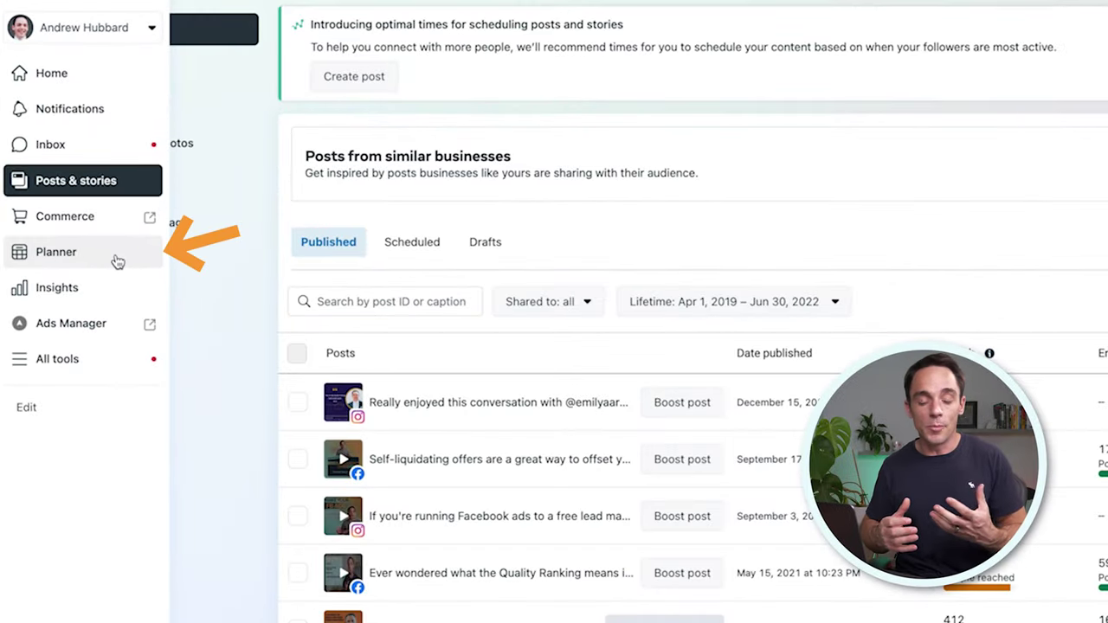
left_click(112, 257)
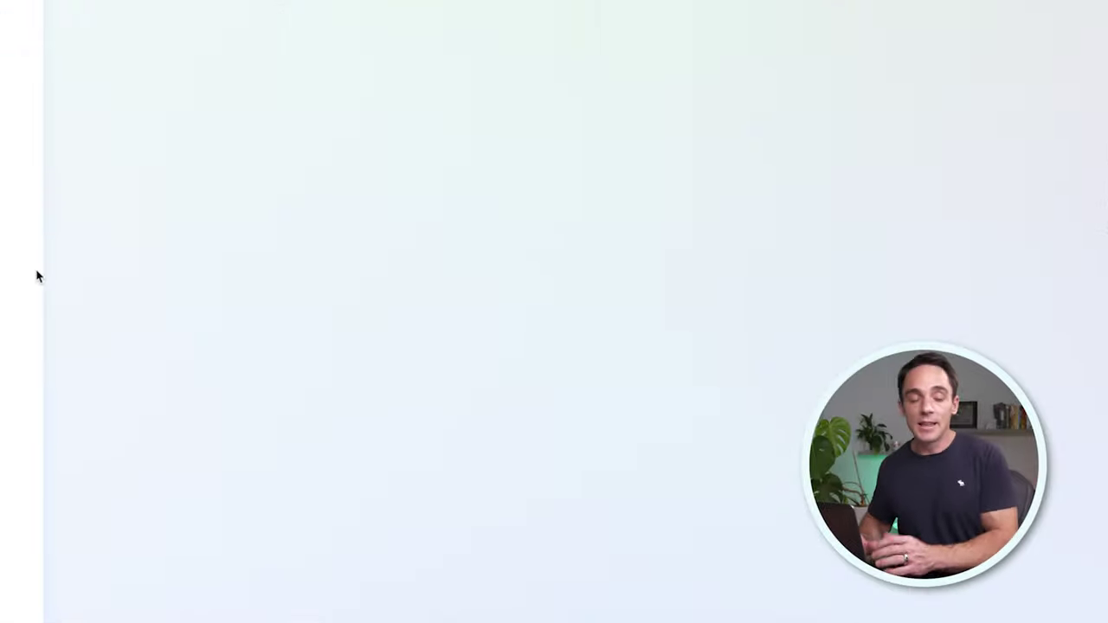
Step: Go to Insights and close the 'Your last week in review' and welcome pop-ups
left_click(24, 273)
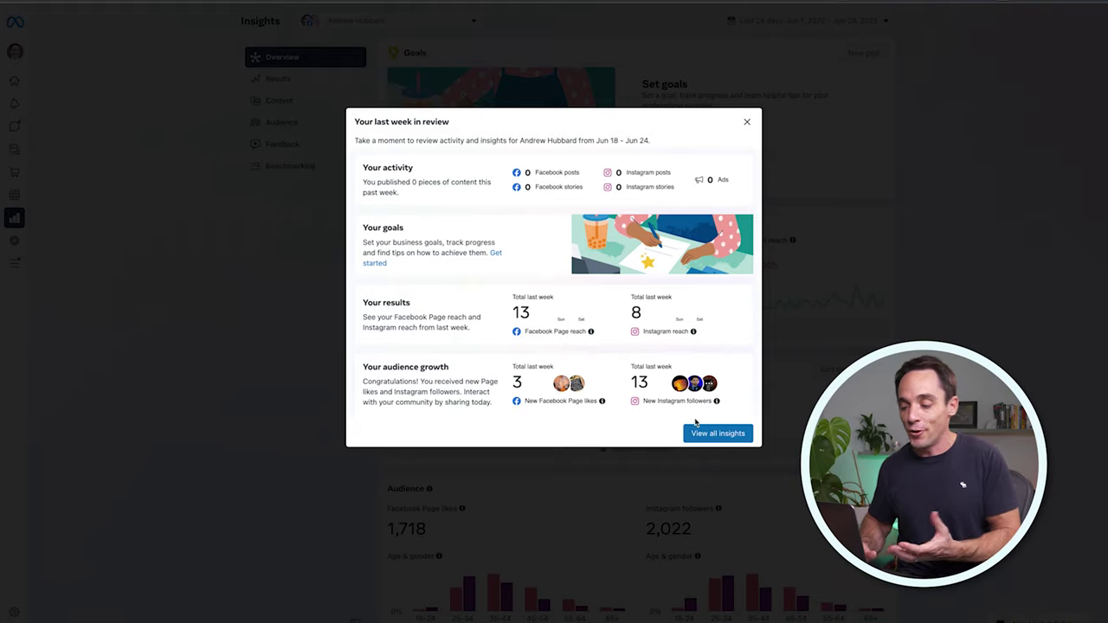
left_click(699, 433)
left_click(653, 138)
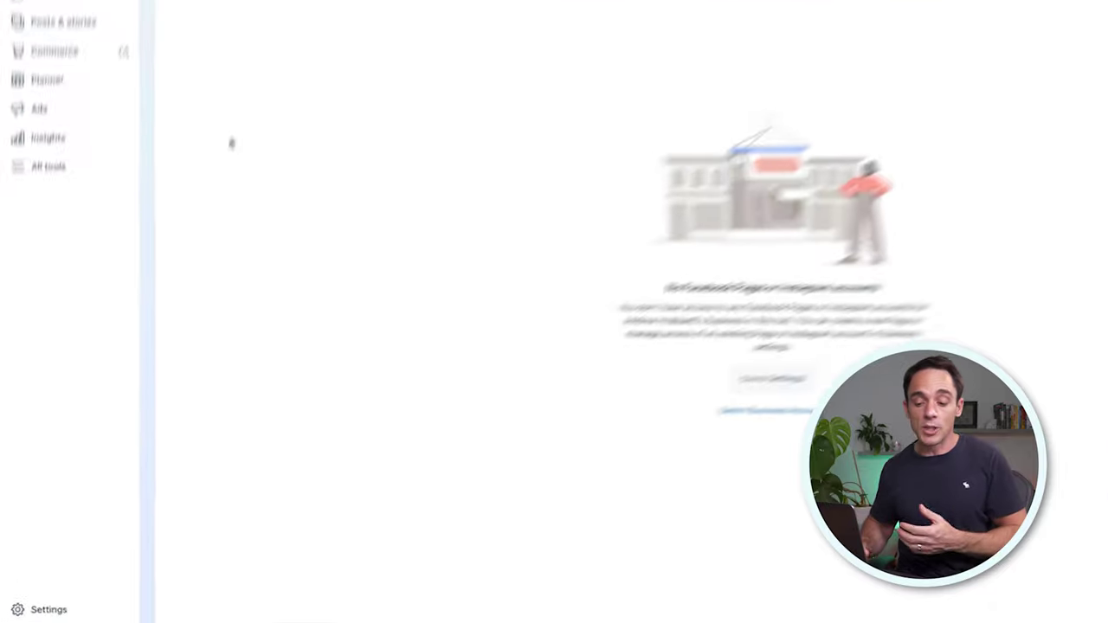
Step: Open Business assets in Settings, showing one ad account and two pixels, and start adding assets
left_click(66, 608)
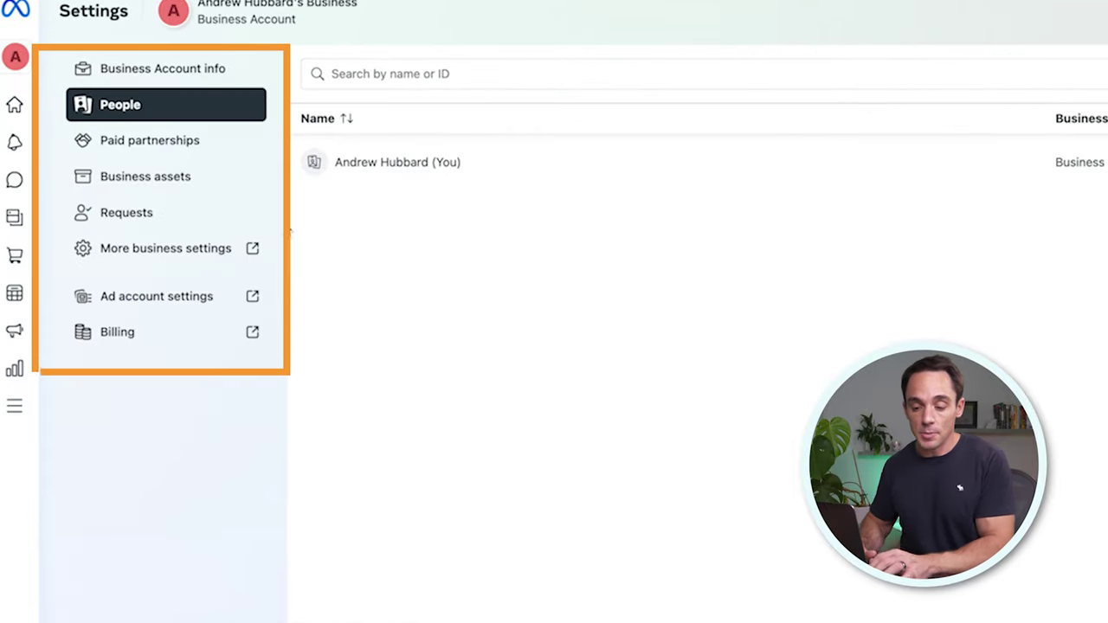
left_click(183, 177)
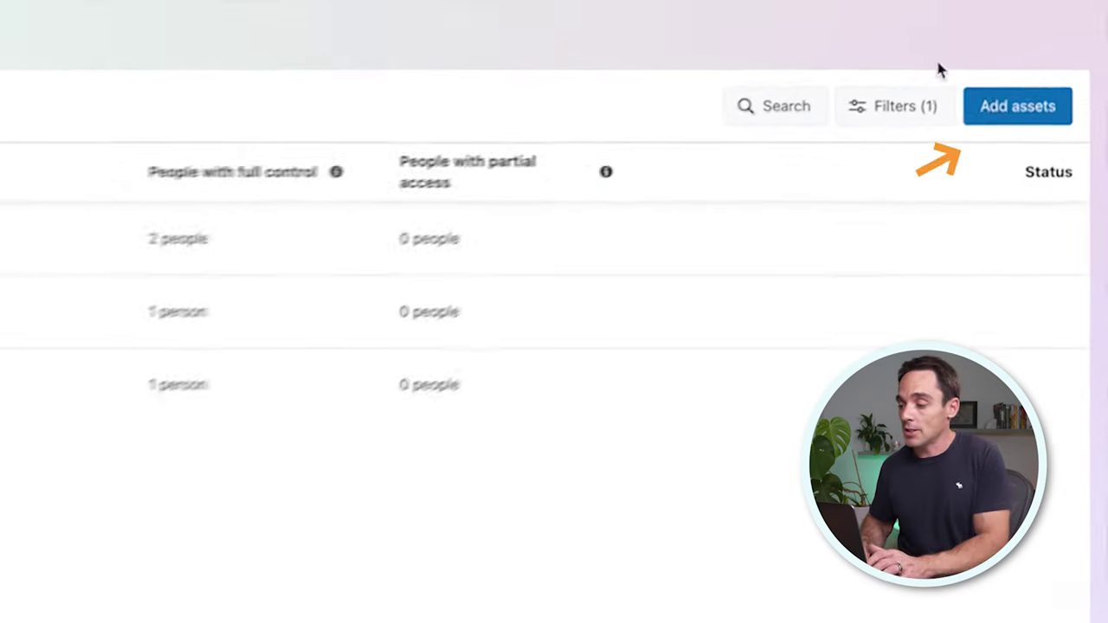
left_click(1027, 106)
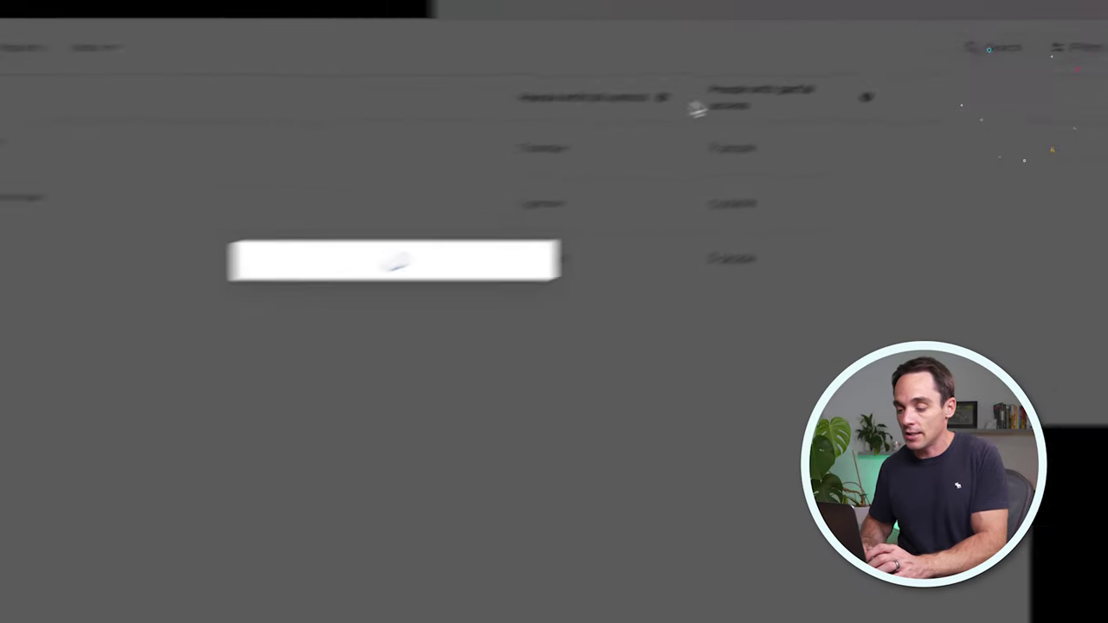
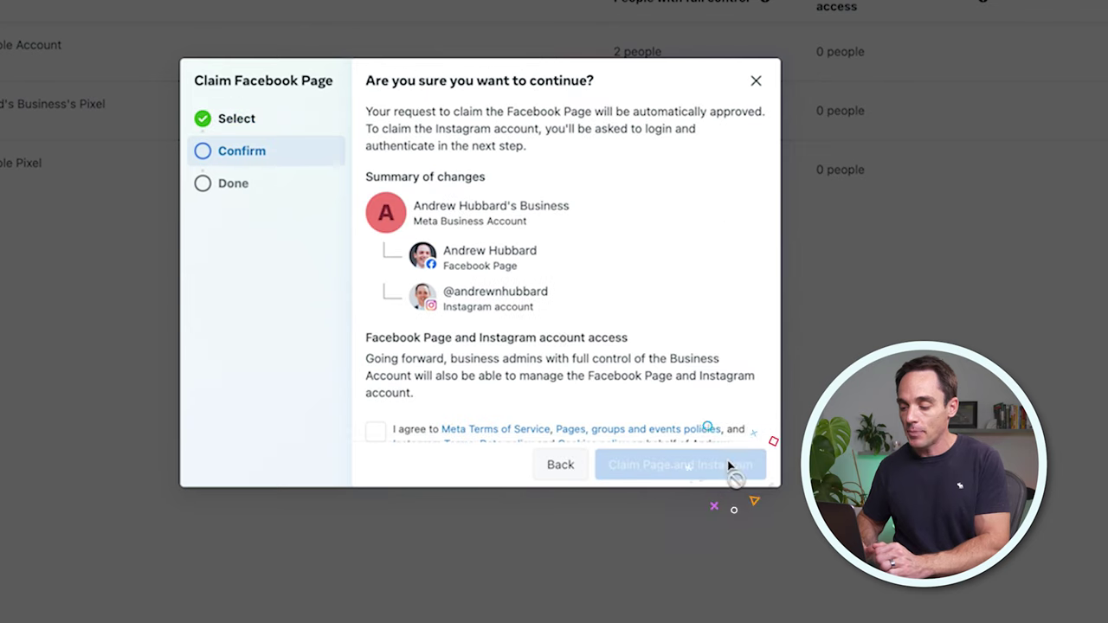
Step: Accept the claim terms, claim the Page and Instagram, log in to Instagram, and dismiss the success message
scroll(460, 370, "down", 2)
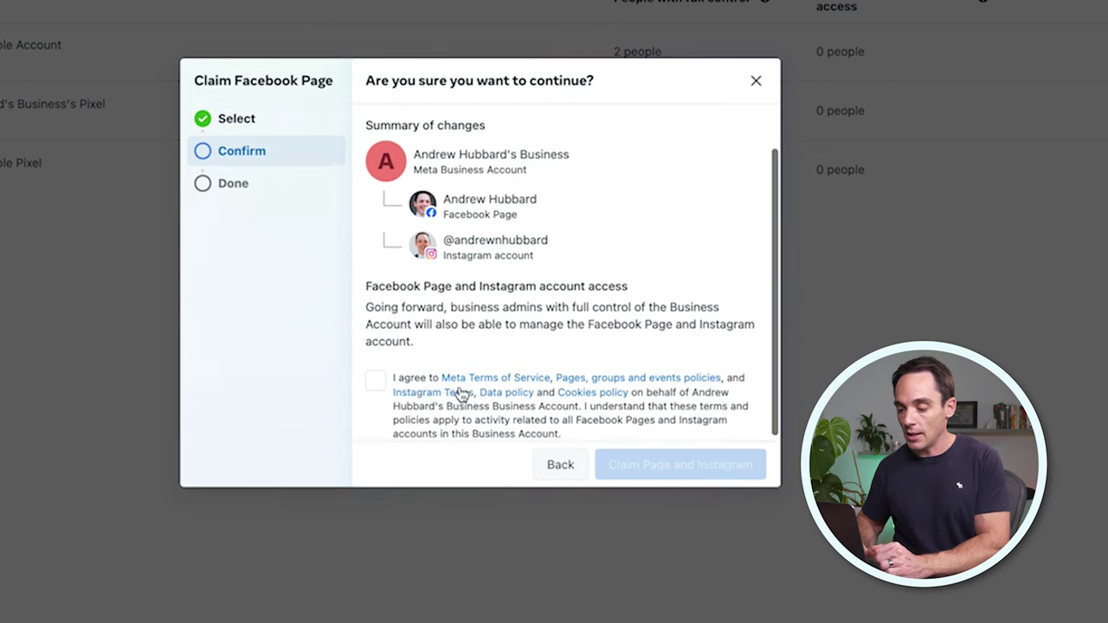
left_click(374, 375)
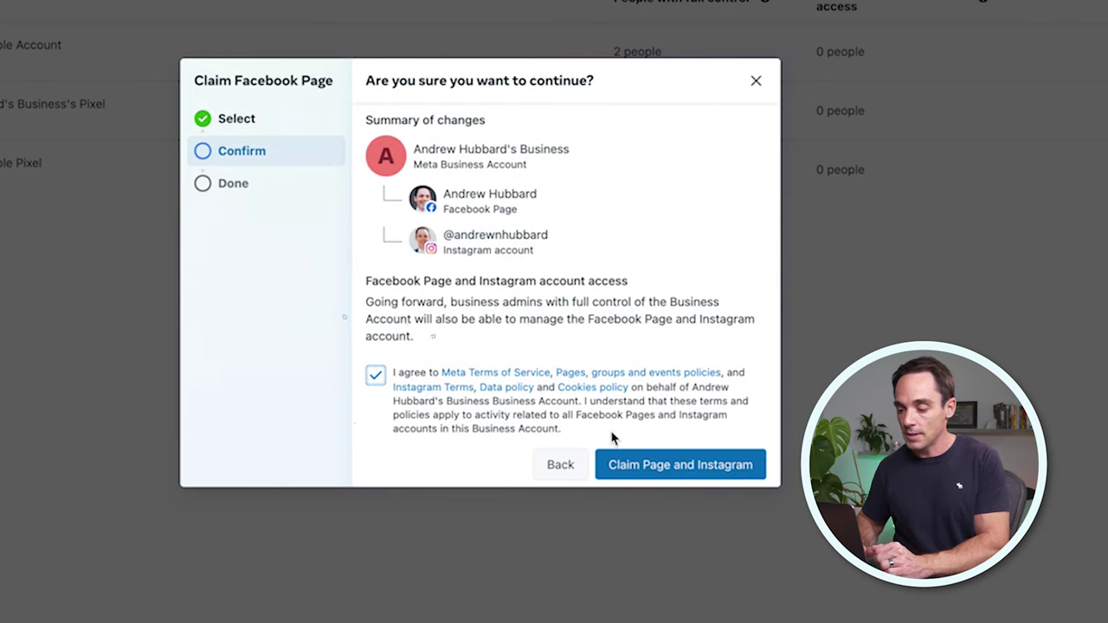
left_click(643, 470)
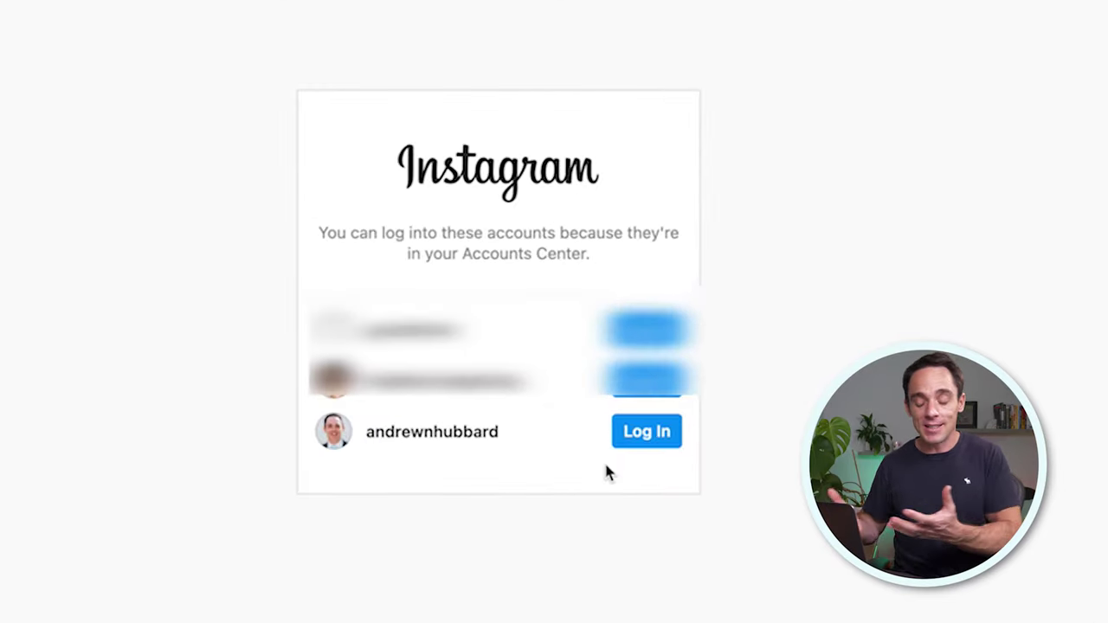
left_click(644, 436)
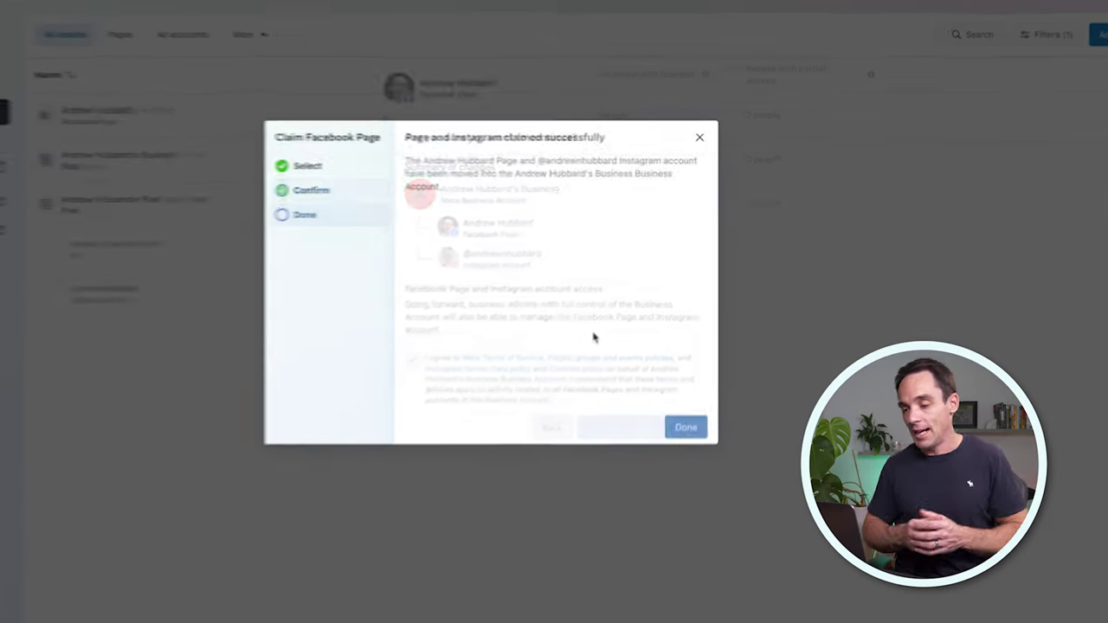
left_click(660, 450)
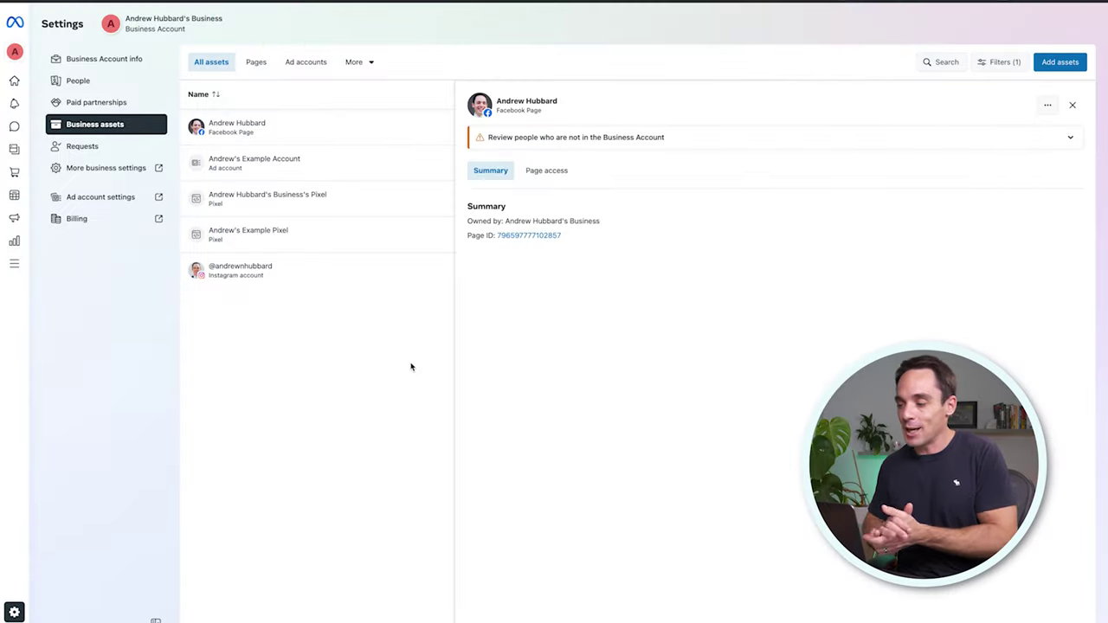
Step: From Add assets, expand Advertising and Other, and choose Ad account
left_click(1066, 63)
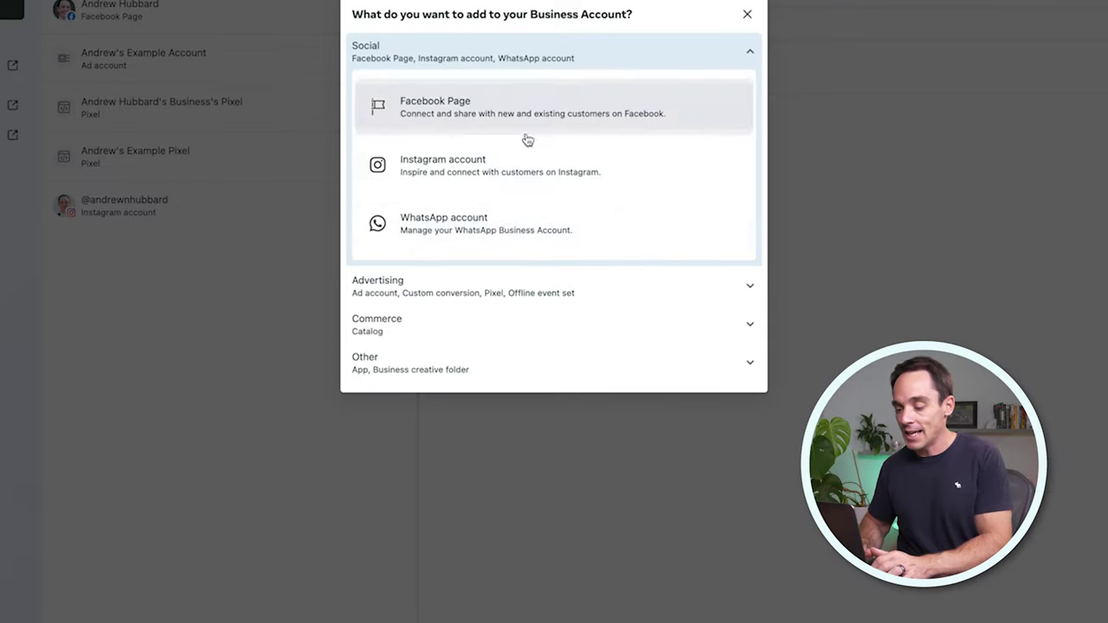
left_click(462, 289)
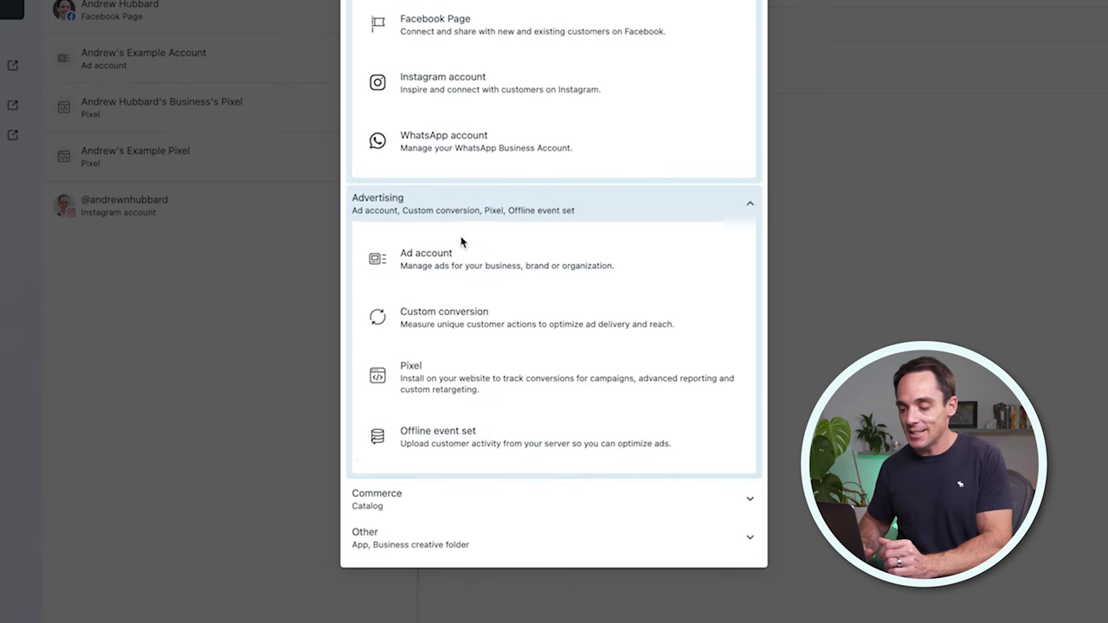
left_click(420, 531)
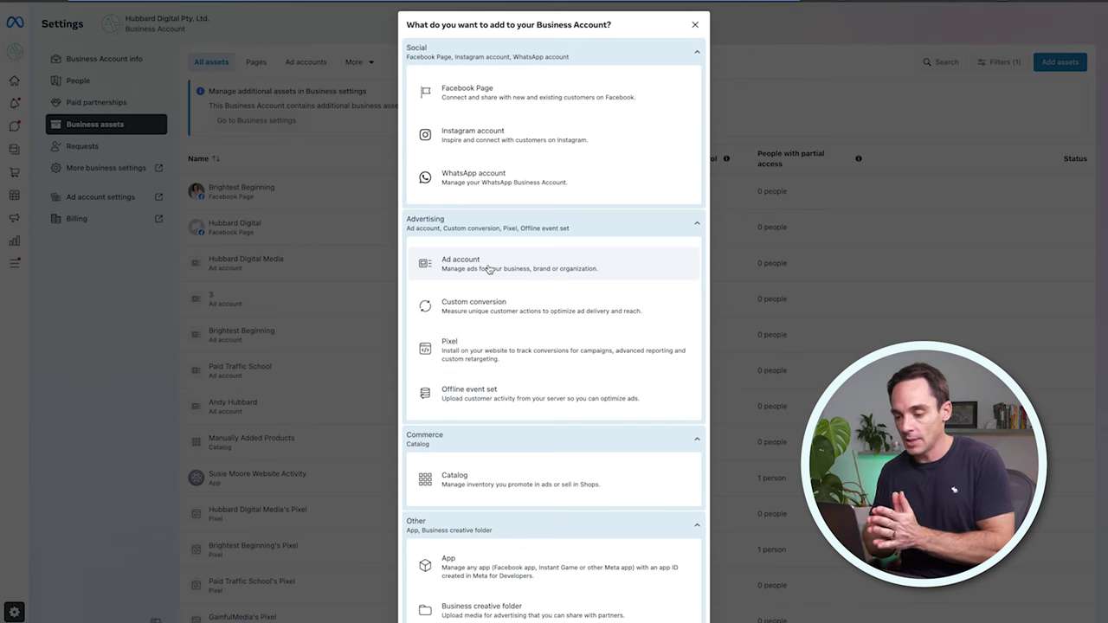
left_click(486, 267)
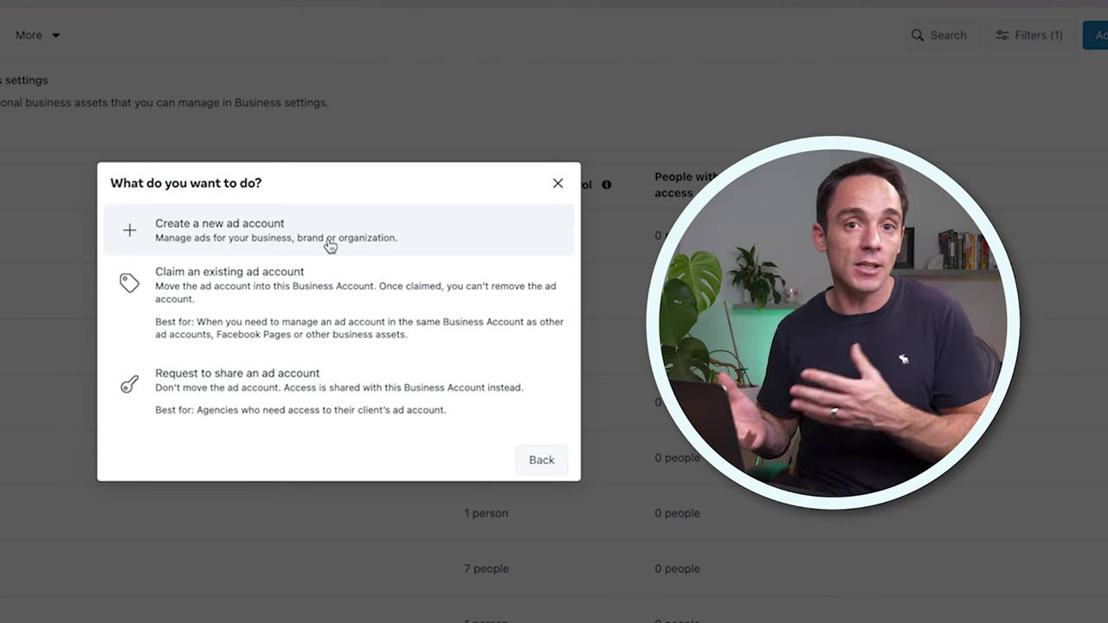
Step: Choose to claim an existing ad account and copy its ID after act= in the Ads Manager address
left_click(264, 286)
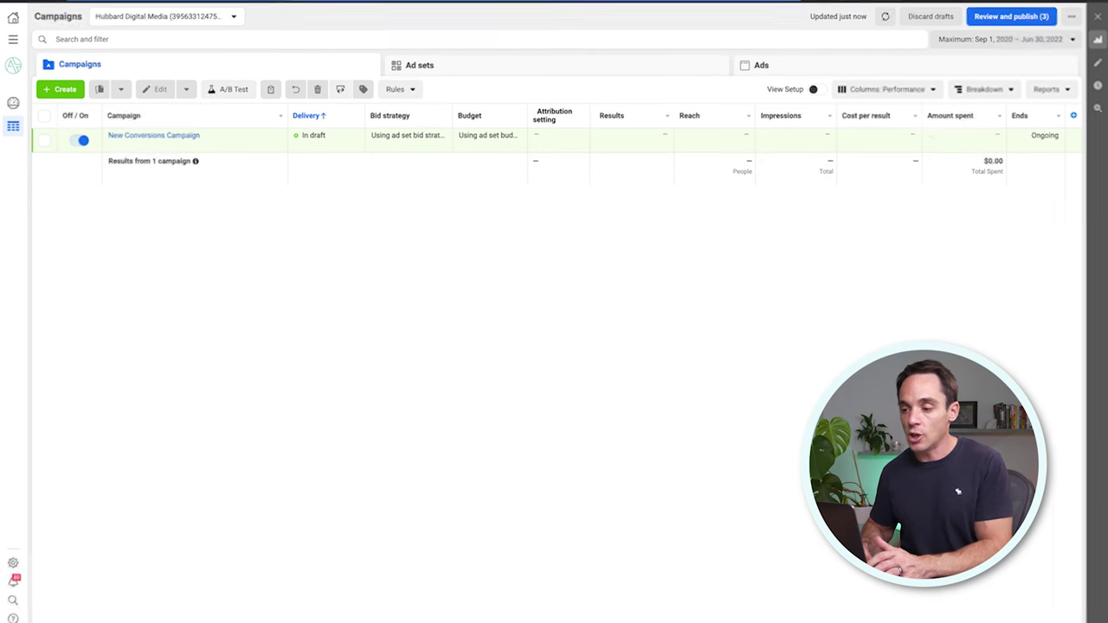
left_click_drag(609, 69, 657, 76)
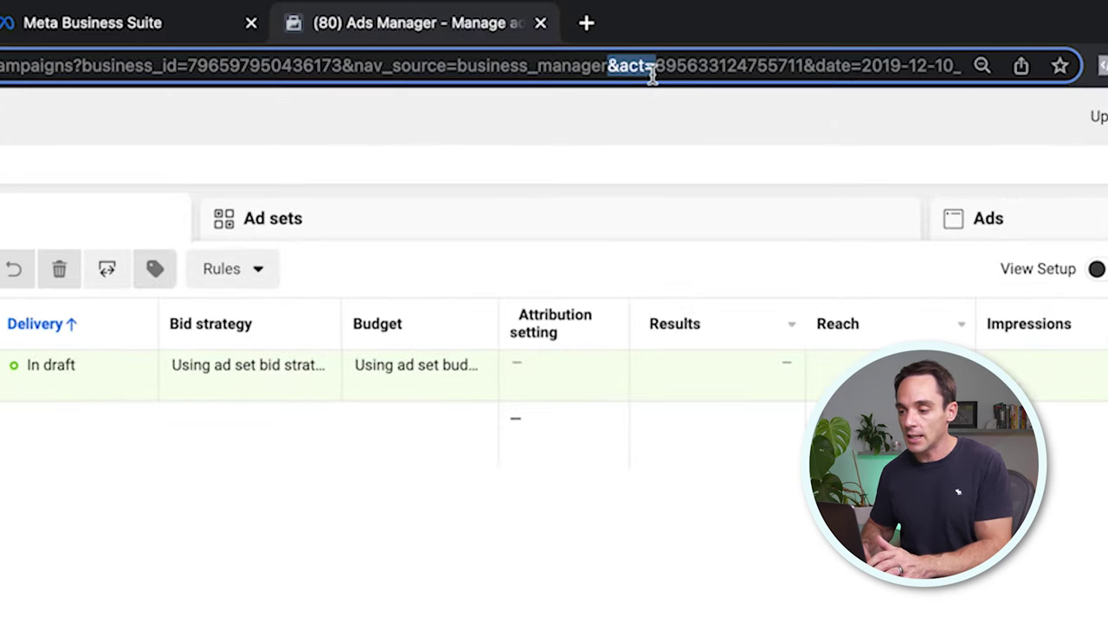
left_click(666, 69)
double_click(663, 67)
key("ctrl+c")
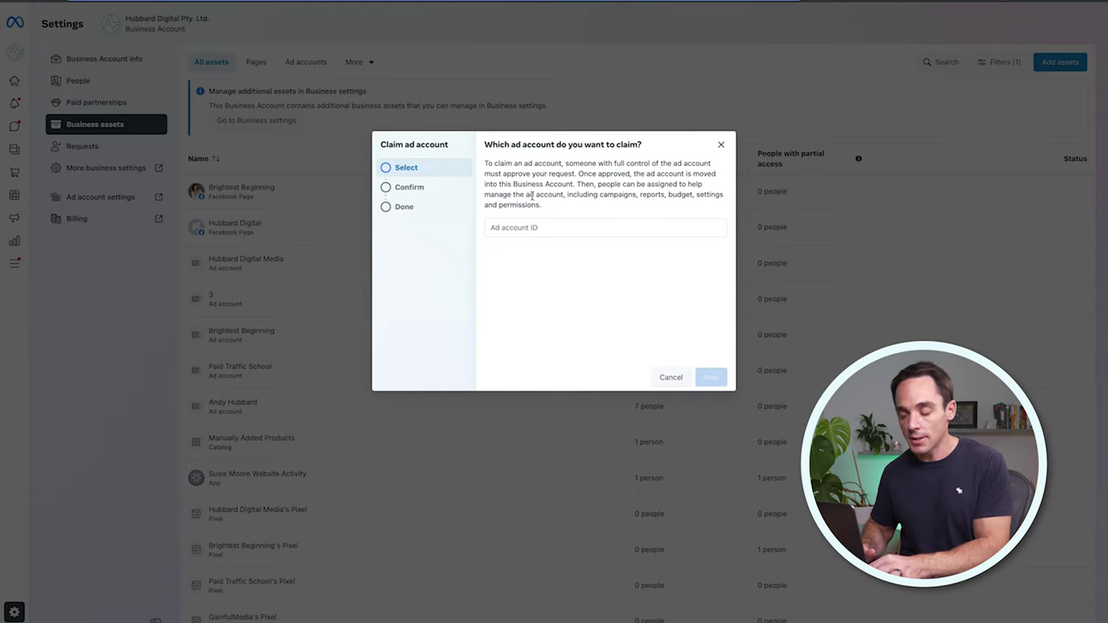
Step: Paste the copied ad account ID, continue, and tick the ad account claim terms
left_click(529, 227)
key("ctrl+v")
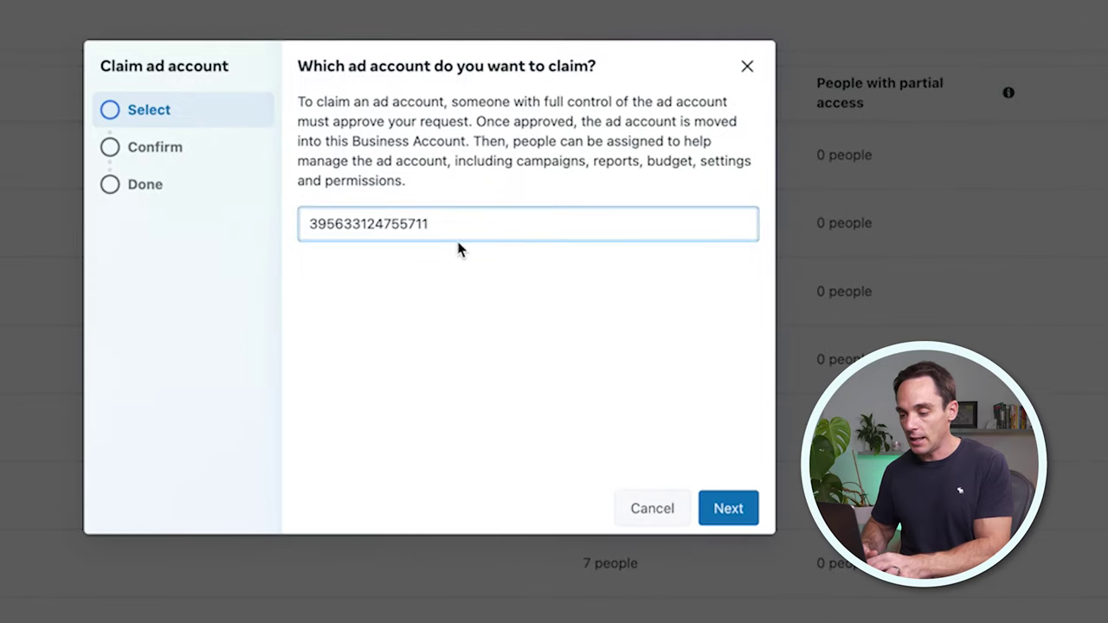
left_click(711, 503)
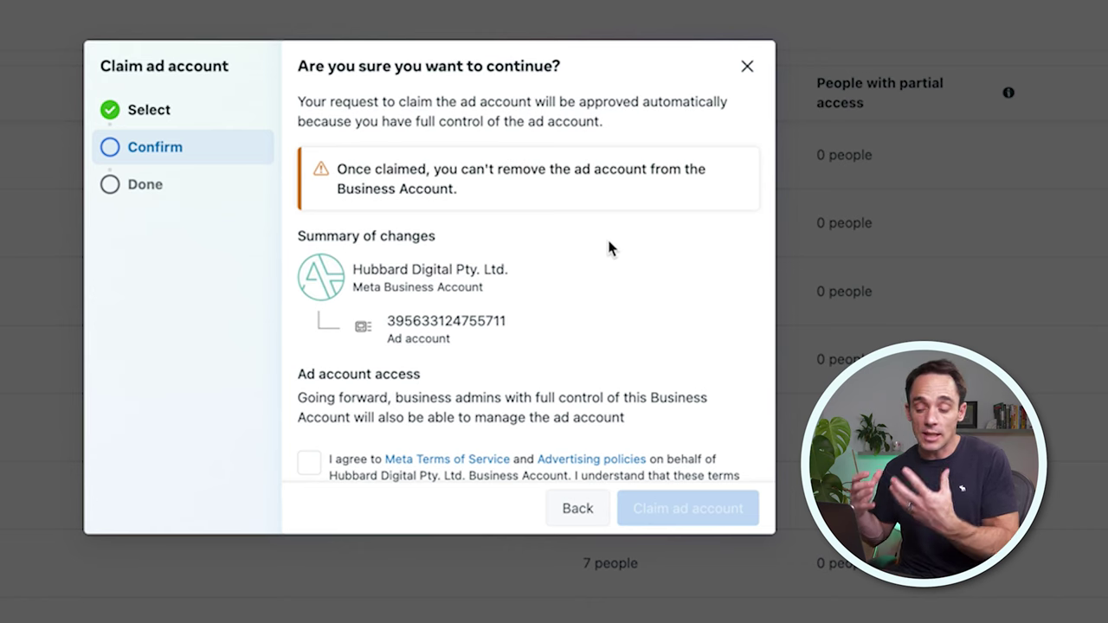
scroll(358, 297, "down", 2)
left_click(309, 420)
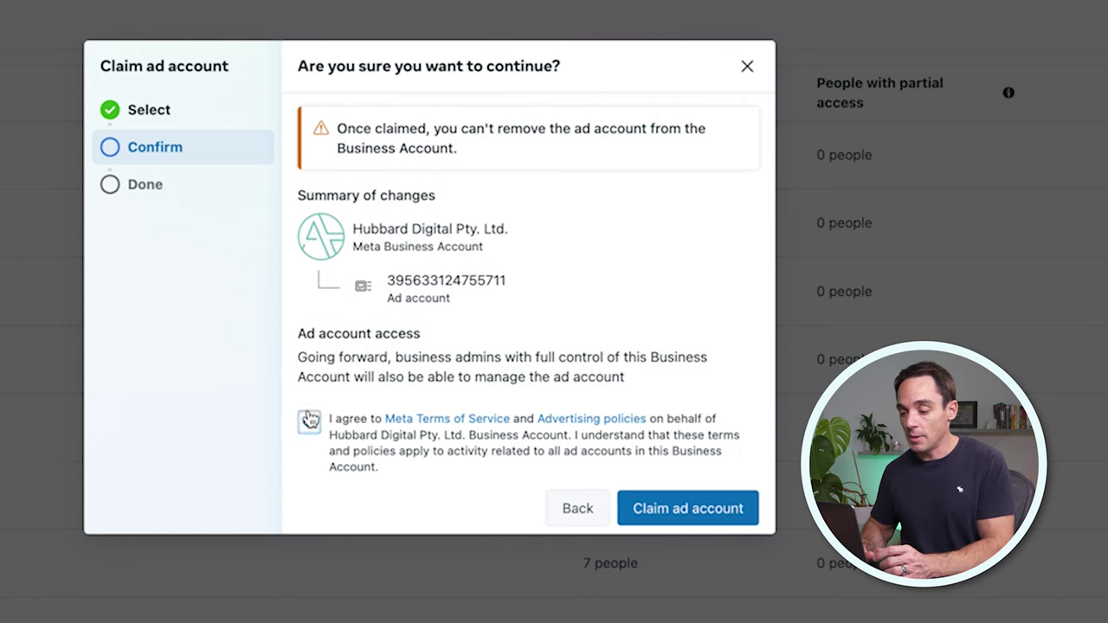
left_click(309, 420)
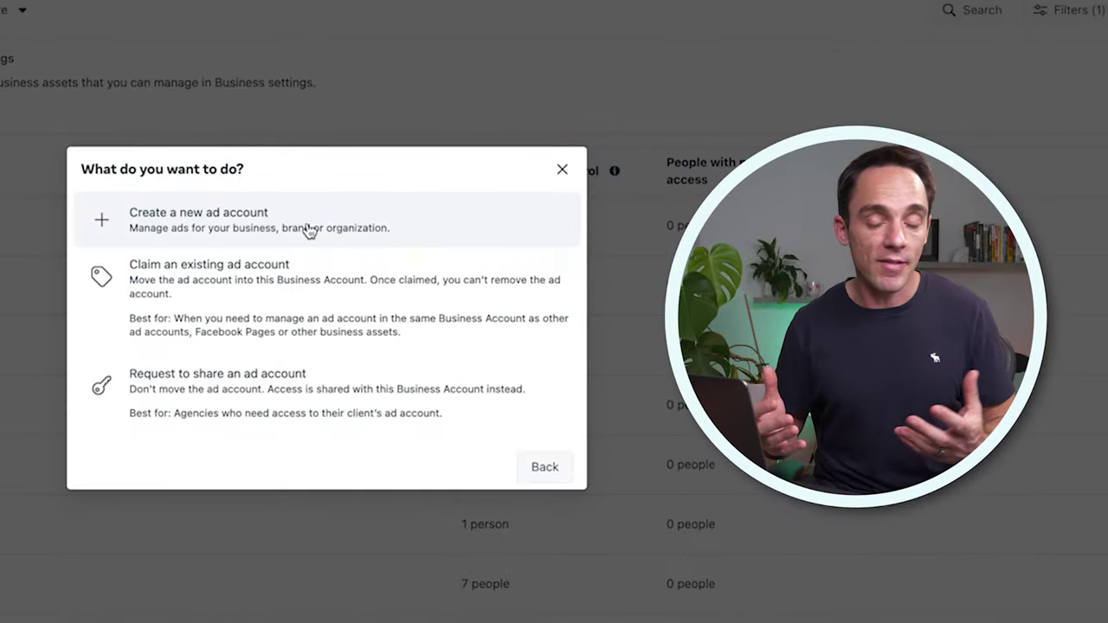
Step: Create ad account 'Example Account' with America/Los Angeles time zone and USD, accepting its terms
left_click(268, 220)
left_click(309, 223)
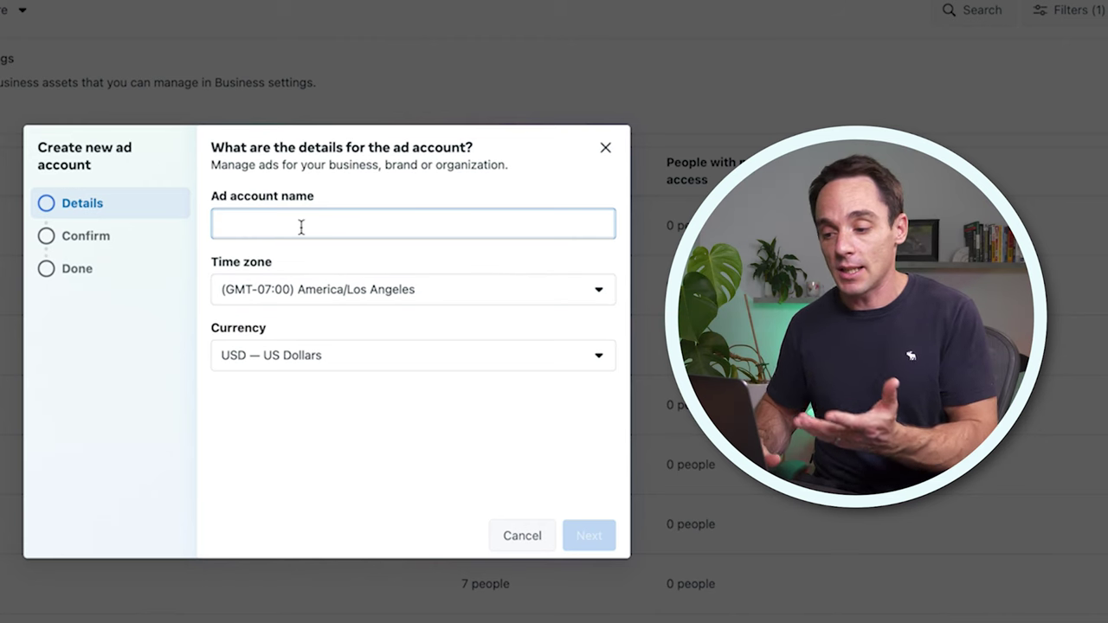
type("Example Account")
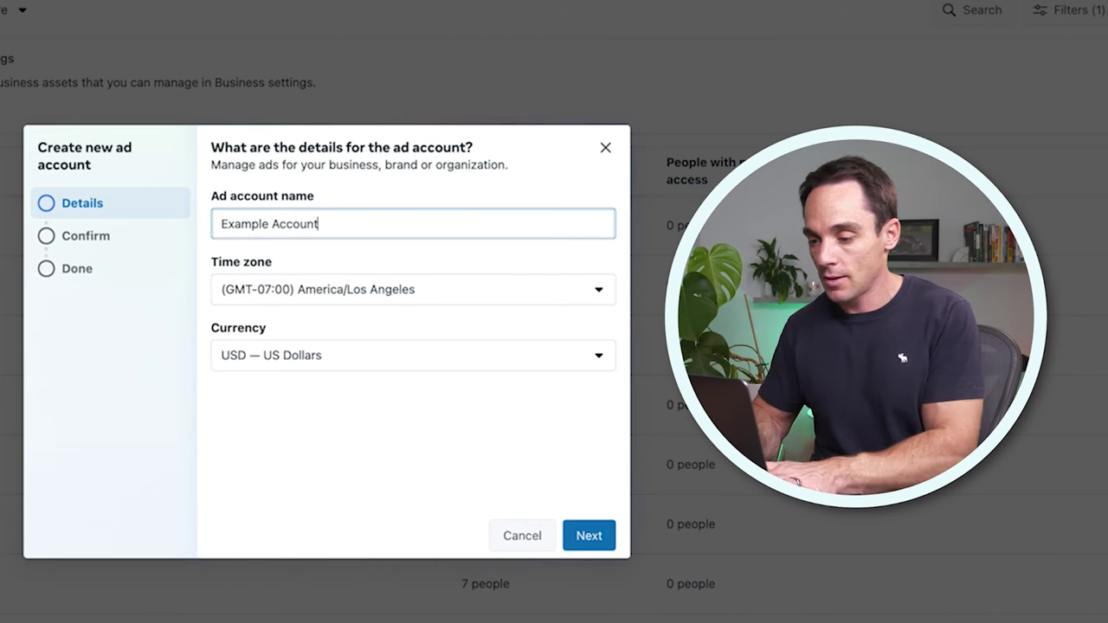
left_click(297, 291)
left_click(309, 245)
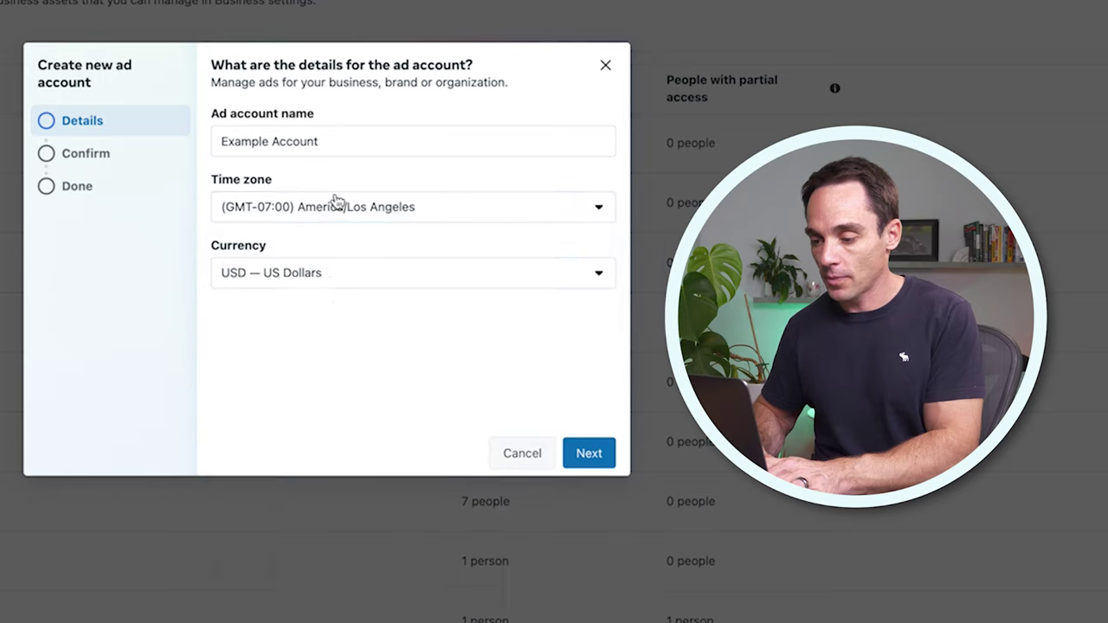
left_click(577, 508)
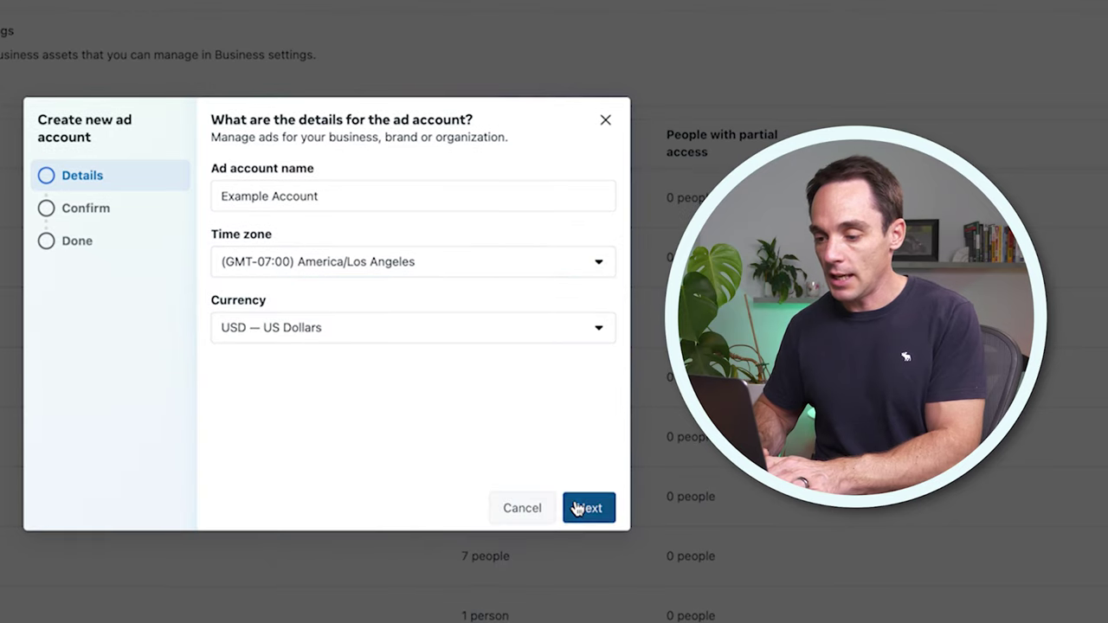
left_click(222, 399)
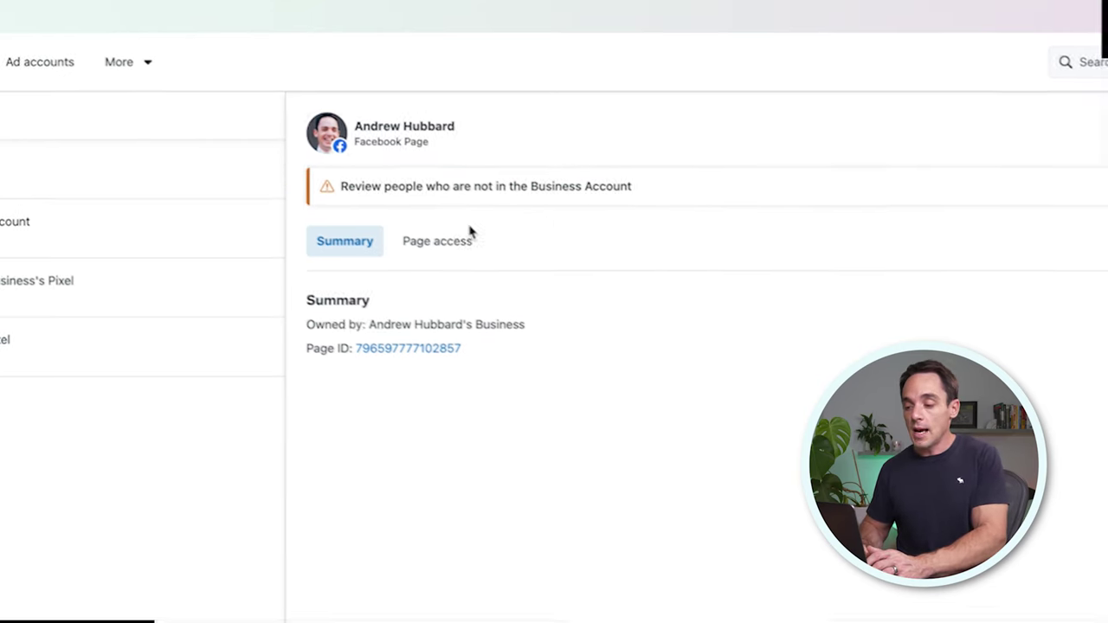
Step: Review the Page's access and permission toggles without assigning any, then go to People
left_click(441, 243)
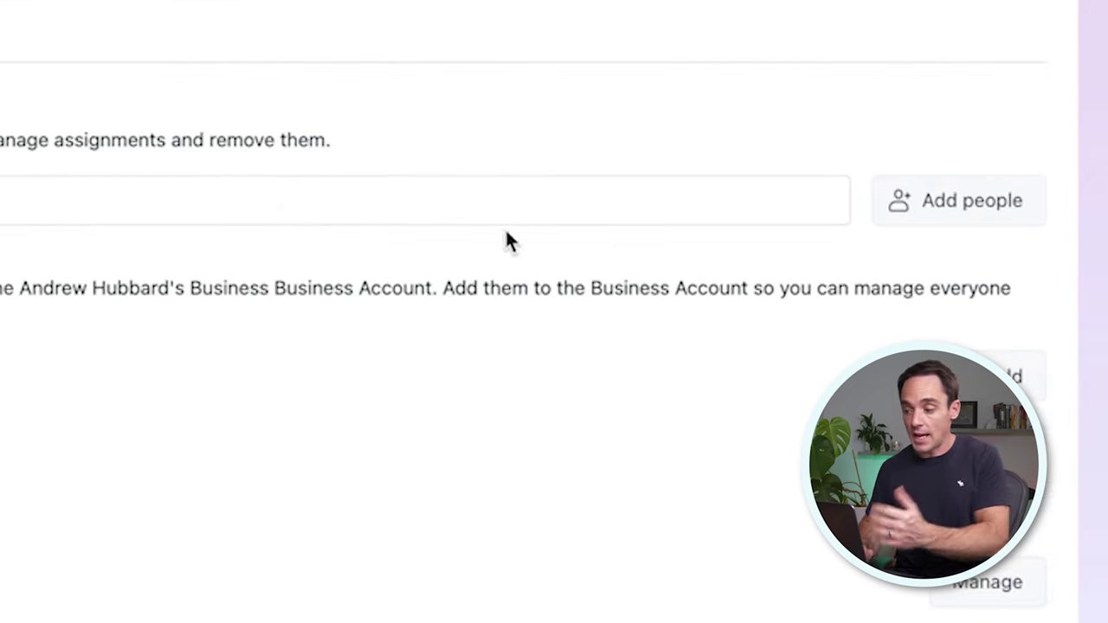
left_click(977, 198)
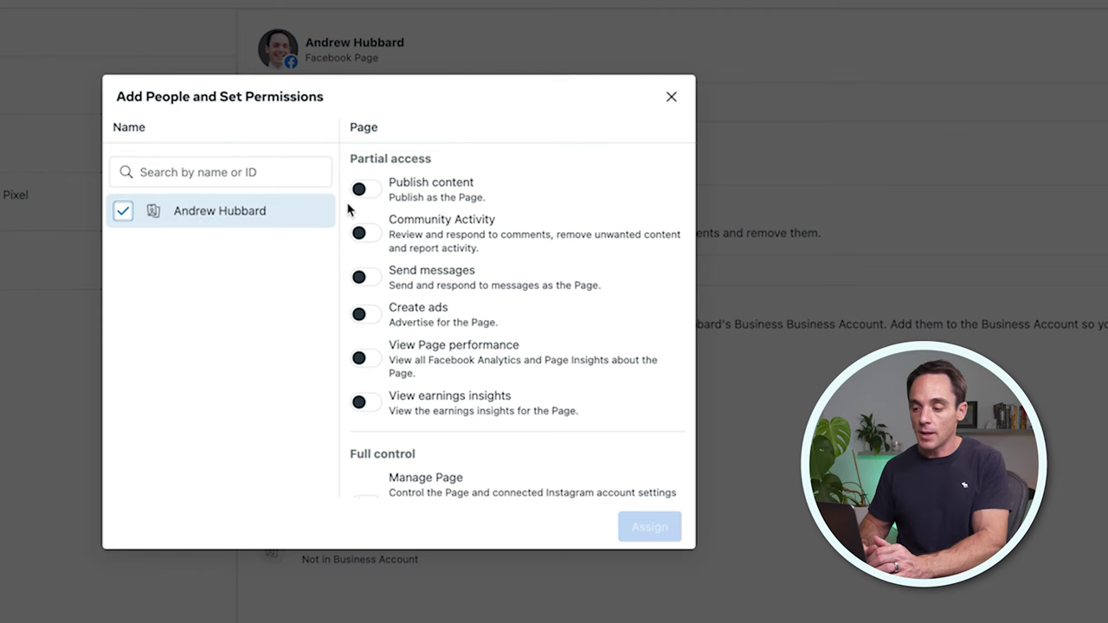
left_click(364, 363)
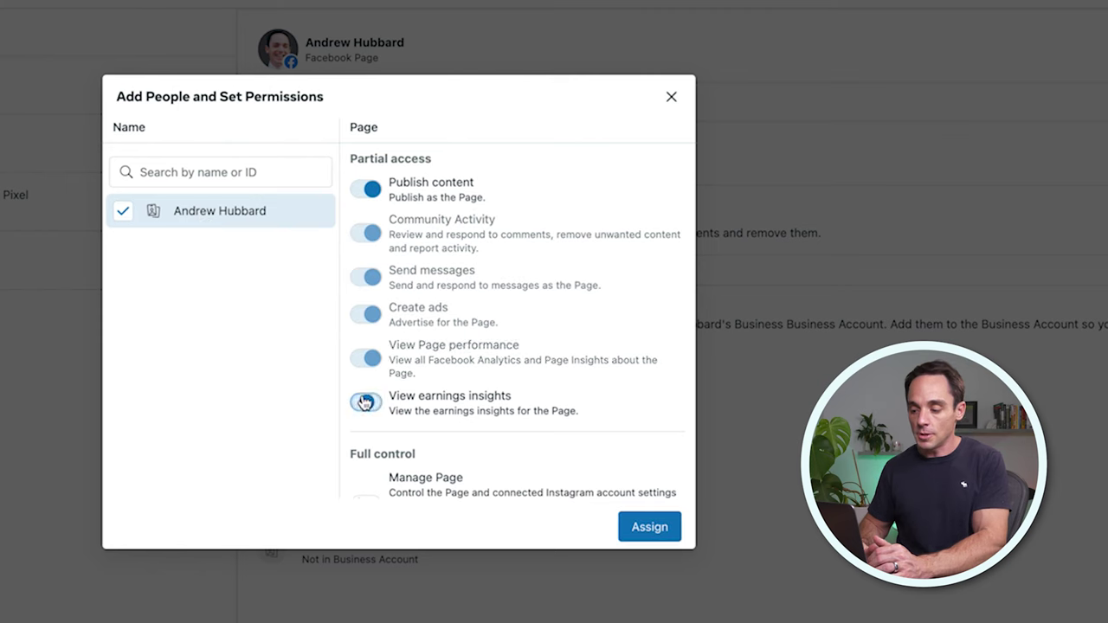
left_click(365, 402)
scroll(399, 401, "down", 1)
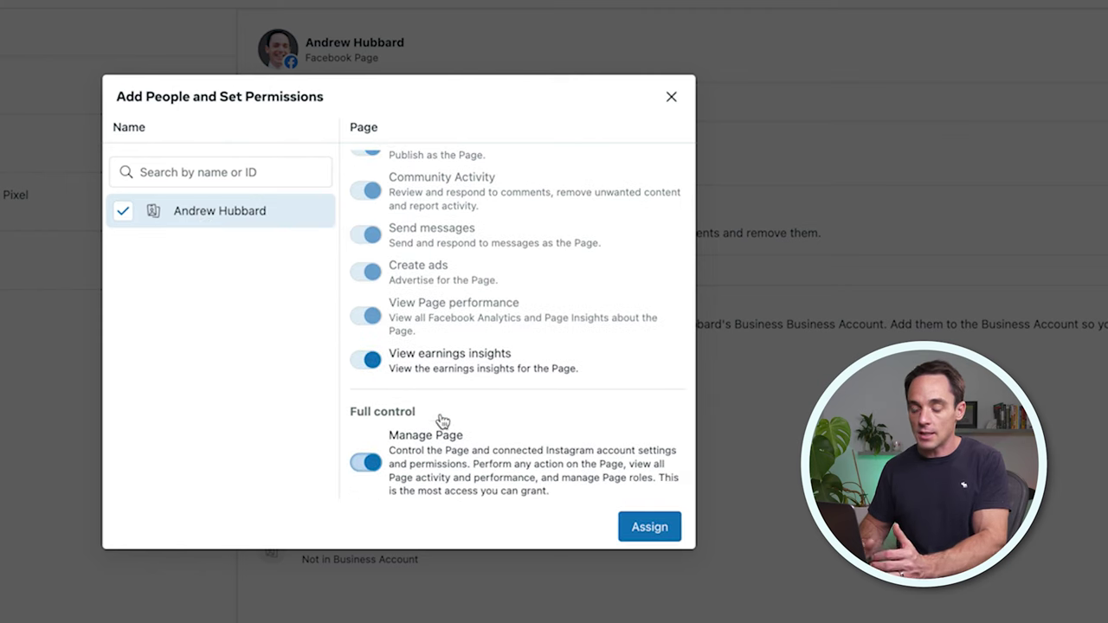
left_click(671, 96)
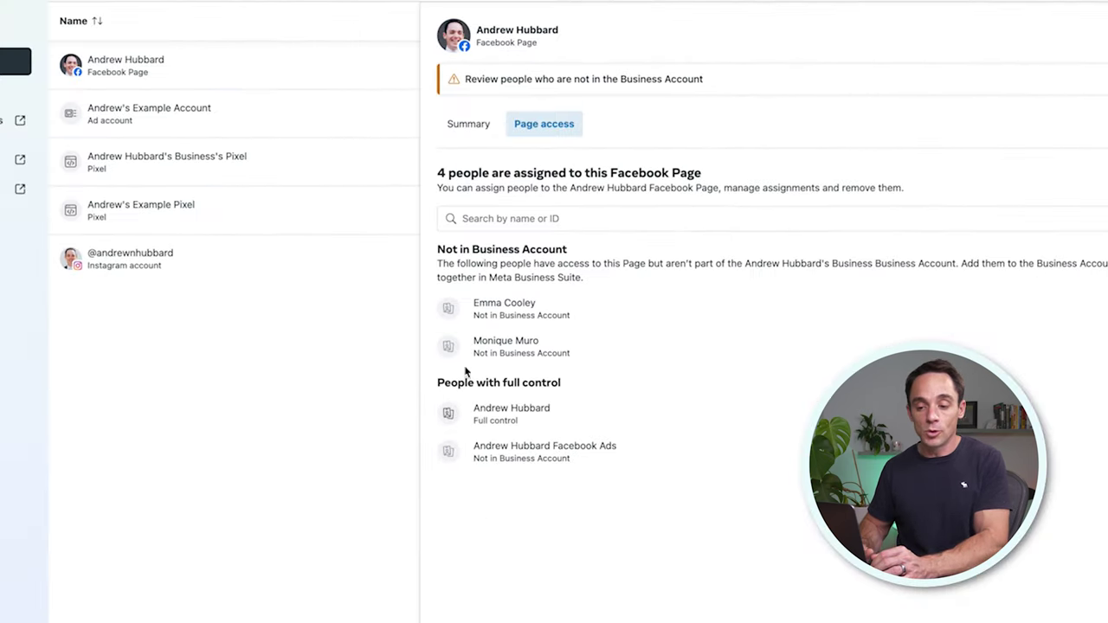
left_click(121, 97)
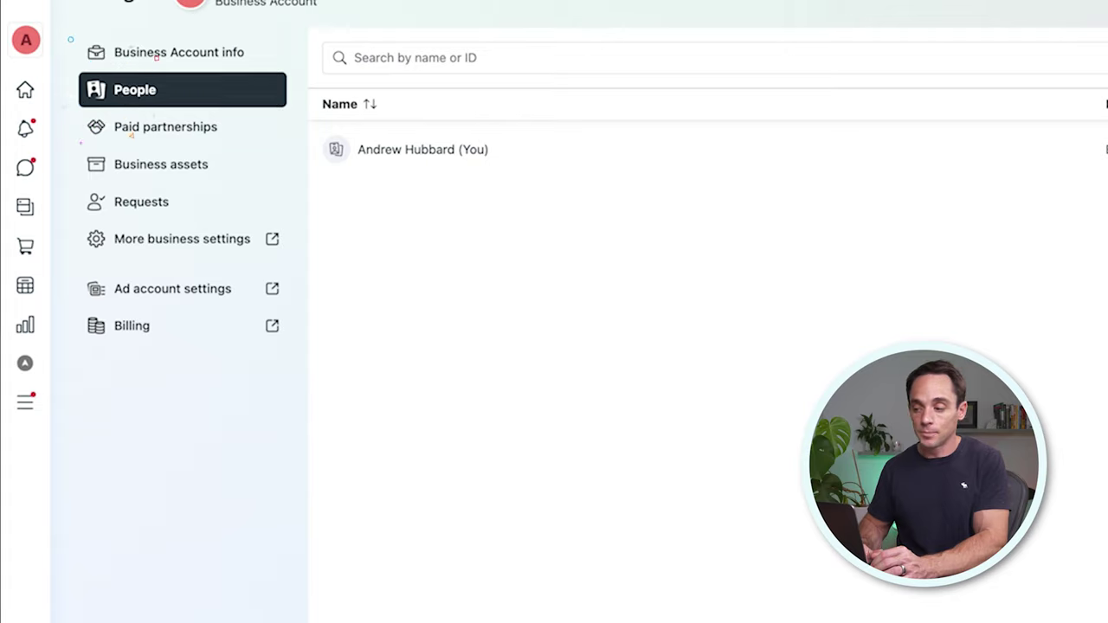
Step: Bring up and cancel the Invite People dialog, then return to Business assets
left_click(1061, 62)
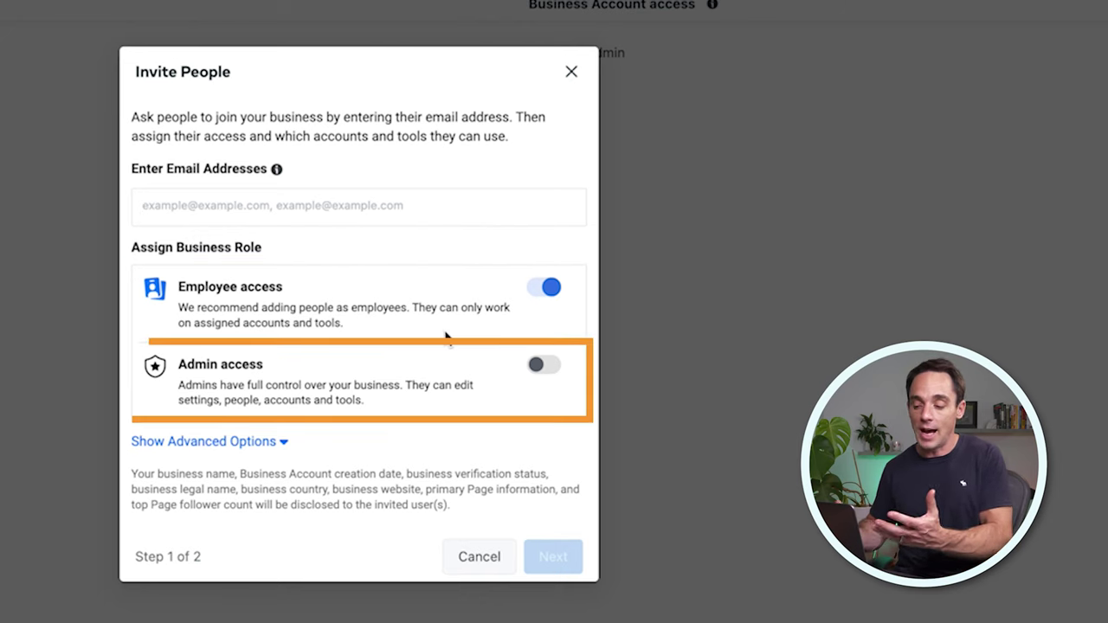
left_click(484, 559)
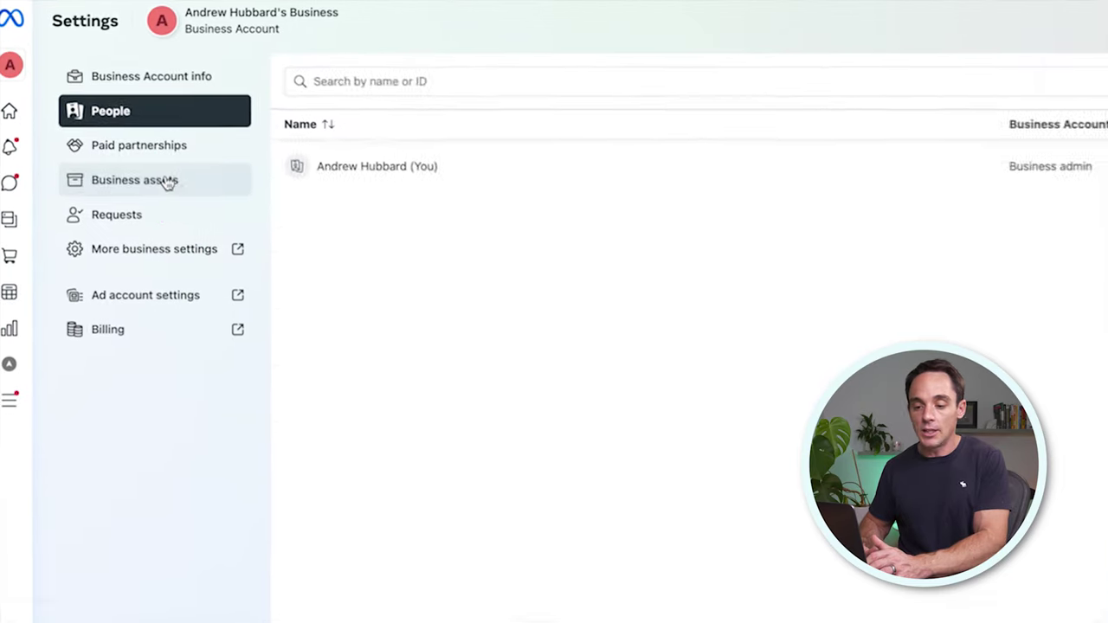
left_click(167, 181)
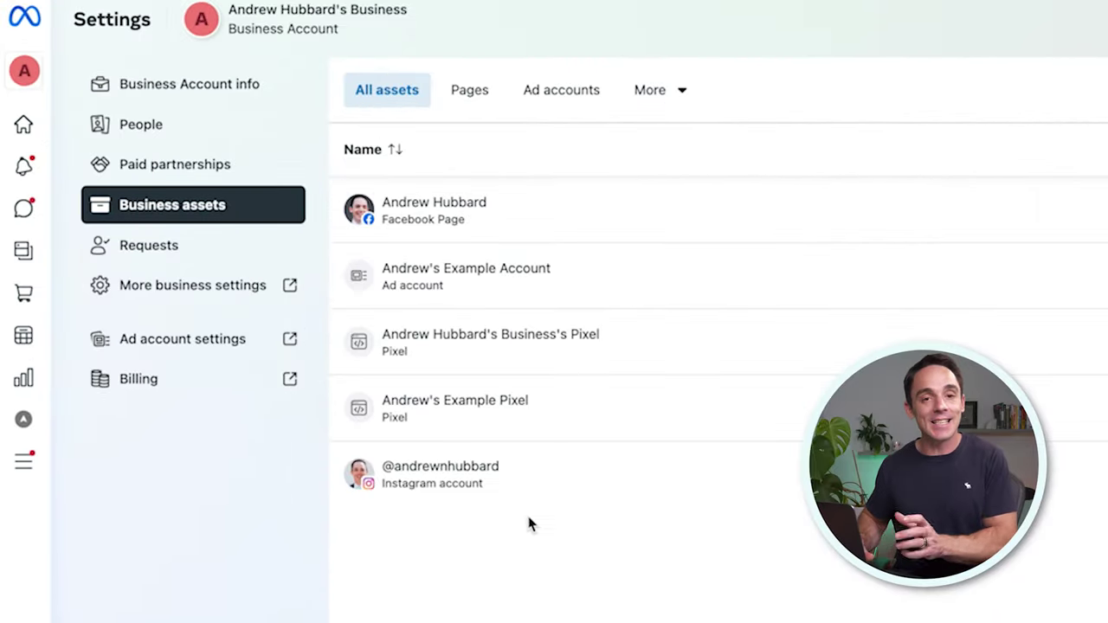
Step: Open More business settings from the settings sidebar
left_click(194, 289)
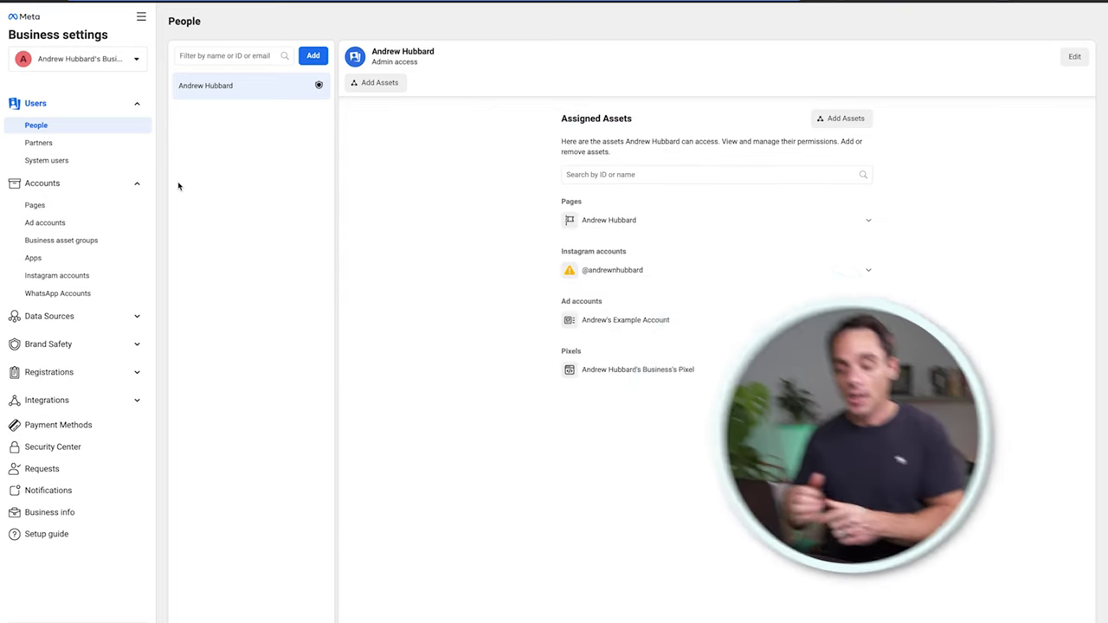
Step: In Business info, open the Two-factor authentication requirement dropdown under Business options
left_click(55, 514)
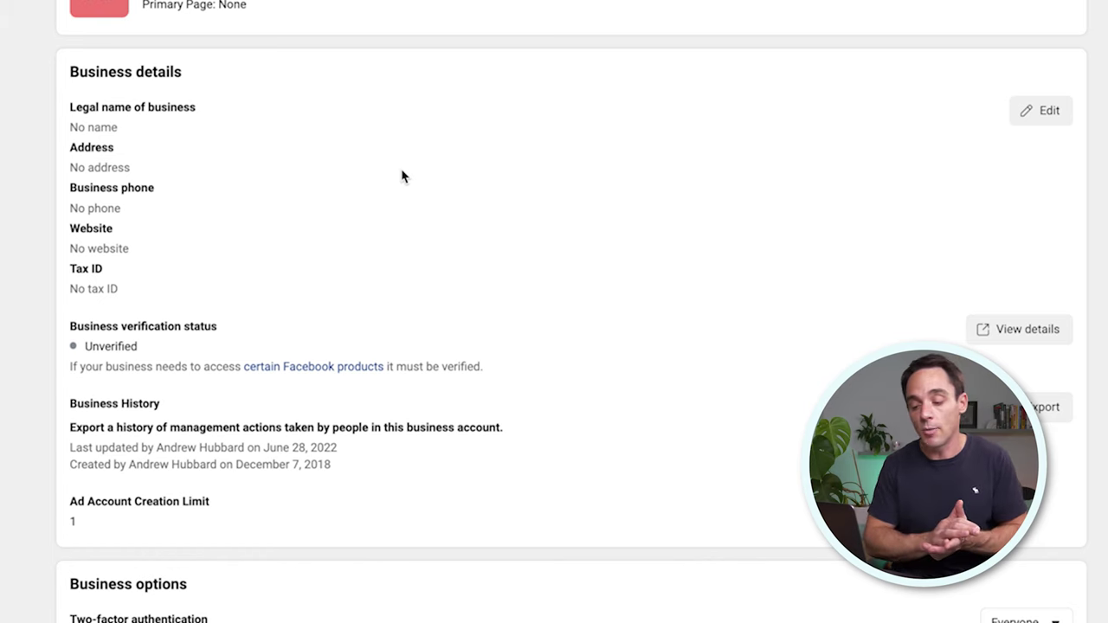
scroll(402, 165, "down", 3)
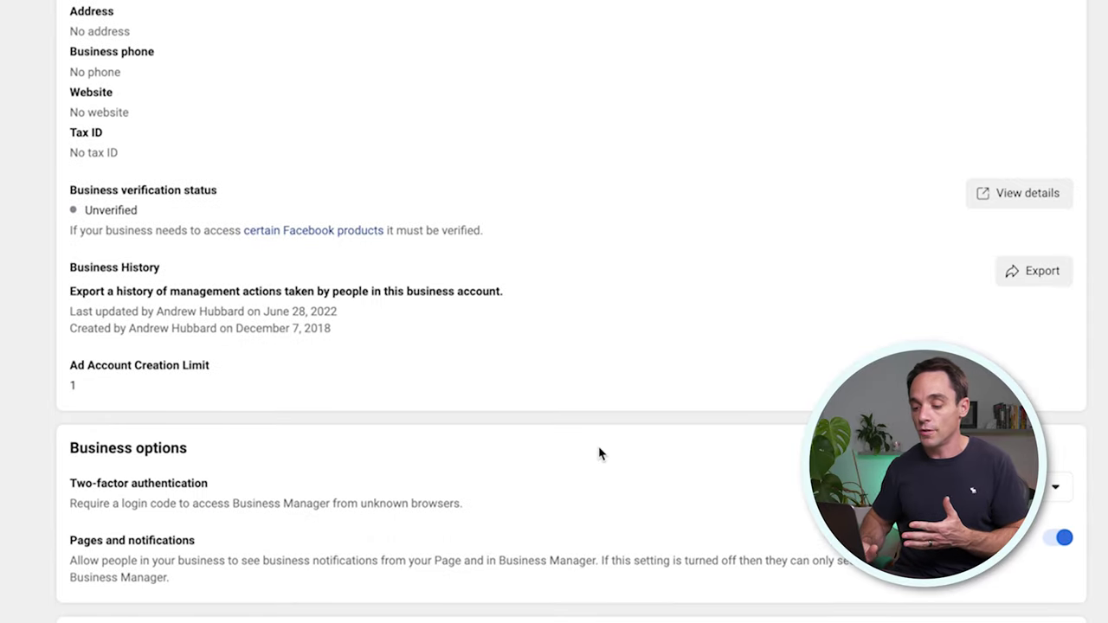
scroll(617, 330, "down", 3)
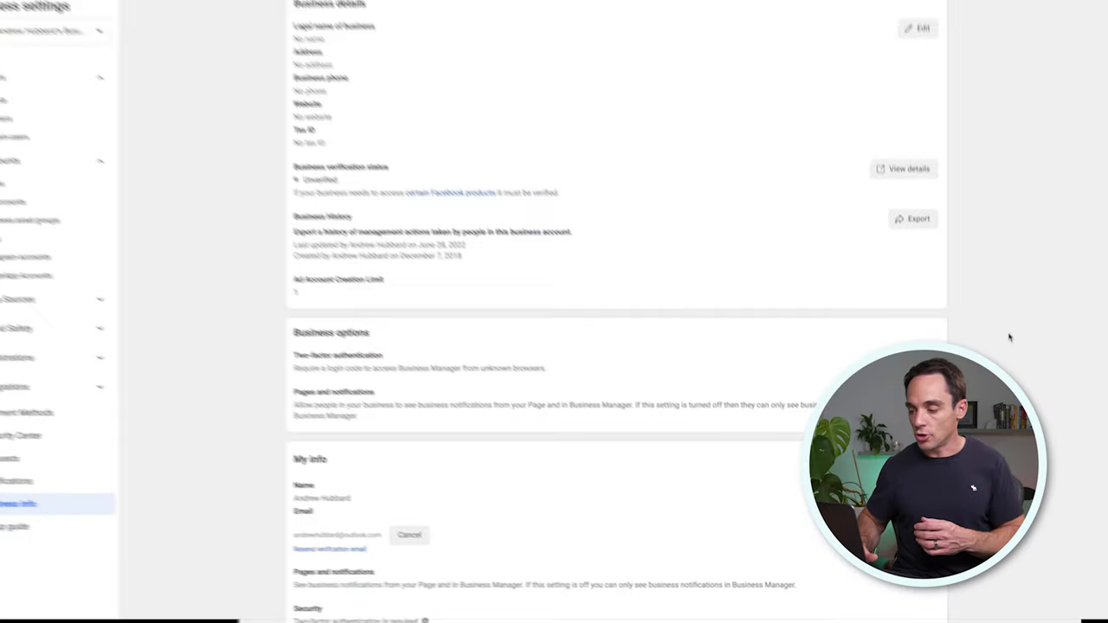
left_click(923, 360)
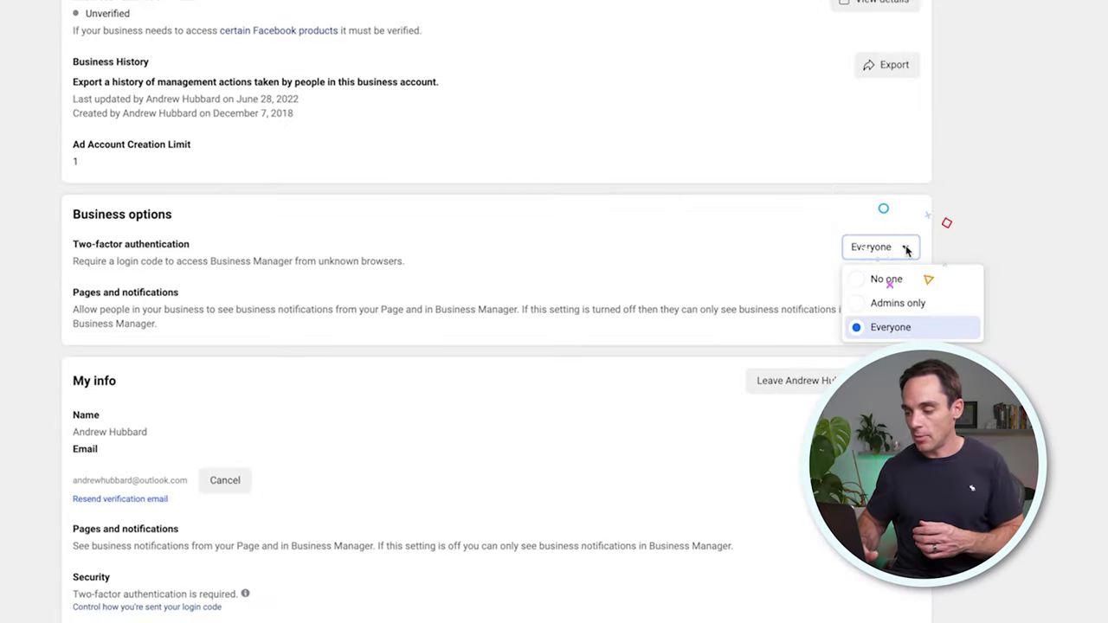